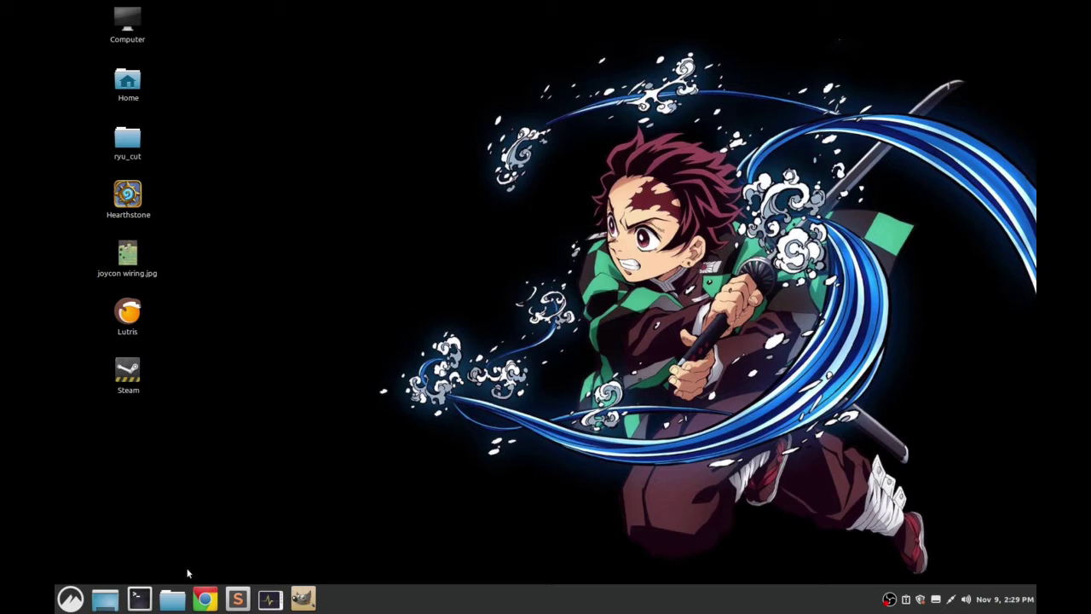
Step: Open a terminal and browse the file manager to the Documents/GitHub/Maliks-Linux-Roblox-Wrapper folder
{"action": "left_click", "coordinate": [140, 601]}
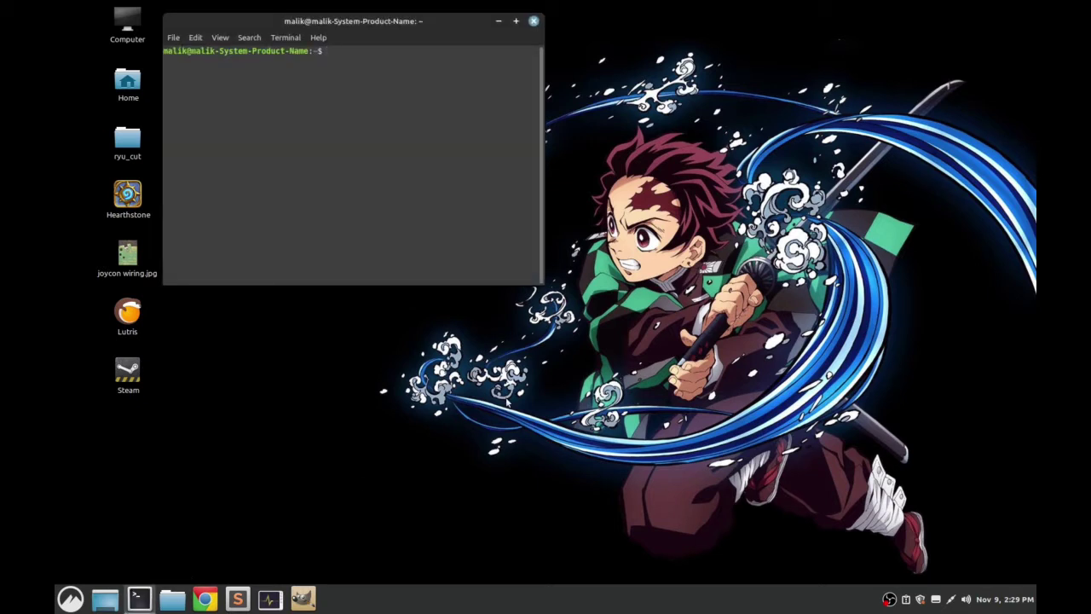
{"action": "left_click", "coordinate": [172, 599]}
{"action": "left_click", "coordinate": [201, 399]}
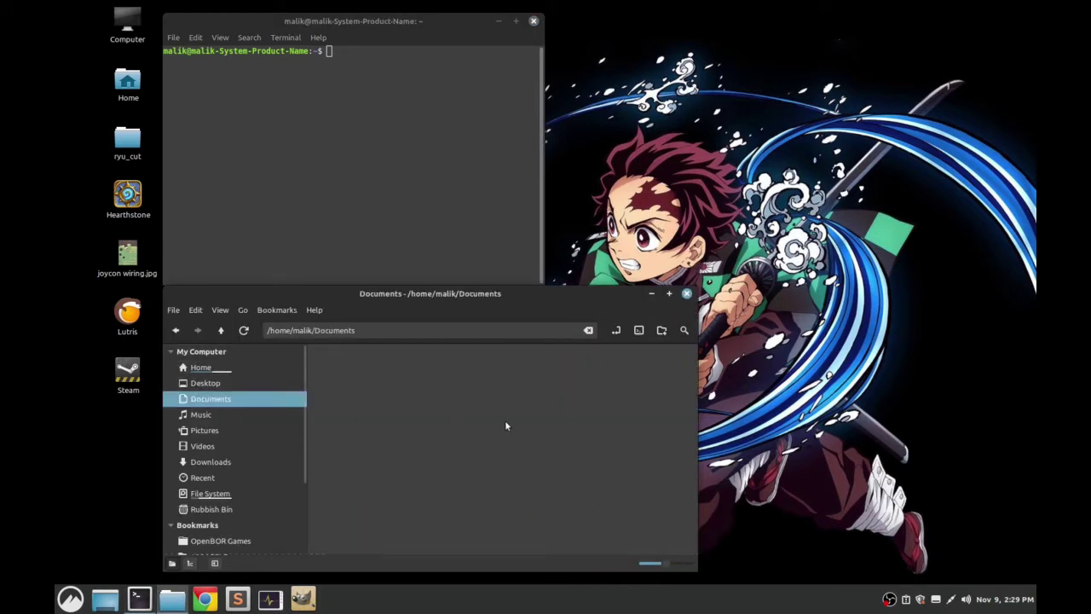
{"action": "double_click", "coordinate": [659, 379]}
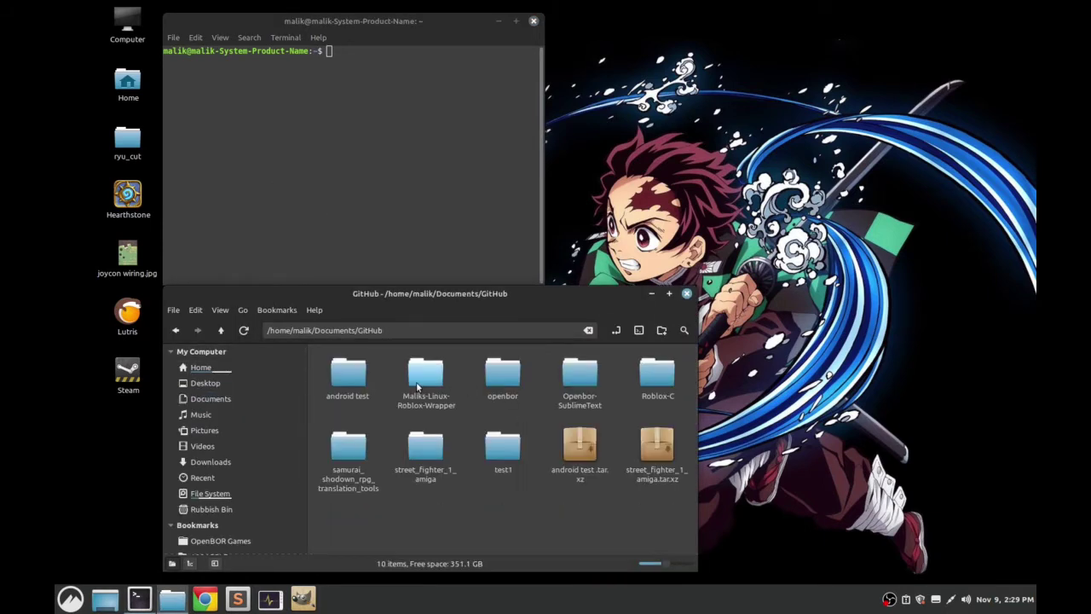
{"action": "double_click", "coordinate": [421, 379]}
Step: Run Maliks_Roblox_Wrapper.sh from the folder in the terminal and choose option 3 to uninstall Roblox
{"action": "left_click_drag", "start_coordinate": [448, 299], "coordinate": [733, 240]}
{"action": "left_click_drag", "start_coordinate": [719, 320], "coordinate": [395, 152]}
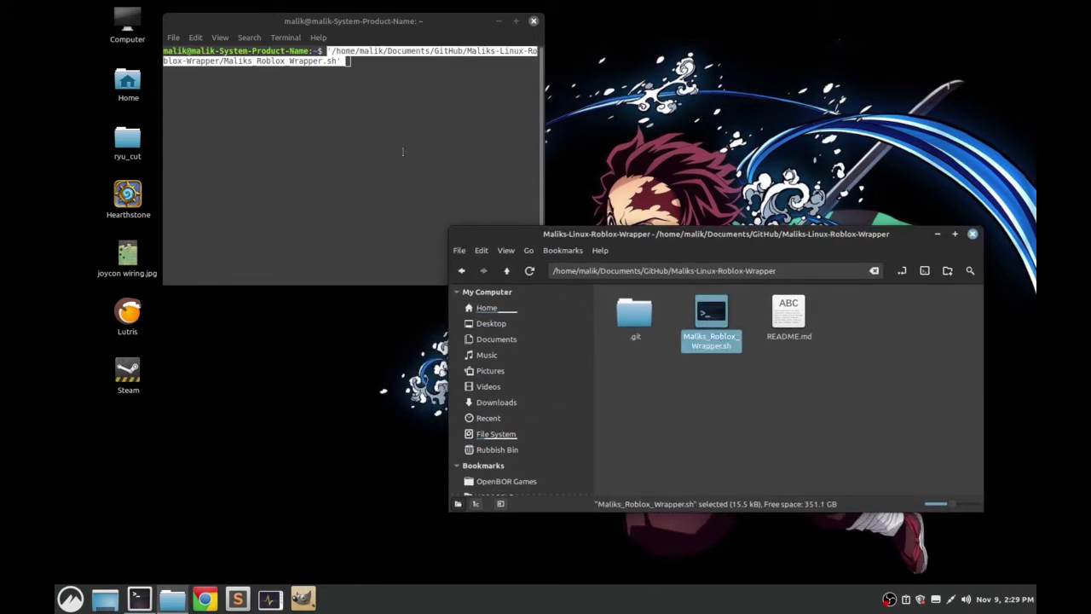
{"action": "left_click", "coordinate": [394, 152]}
{"action": "key", "text": "Return"}
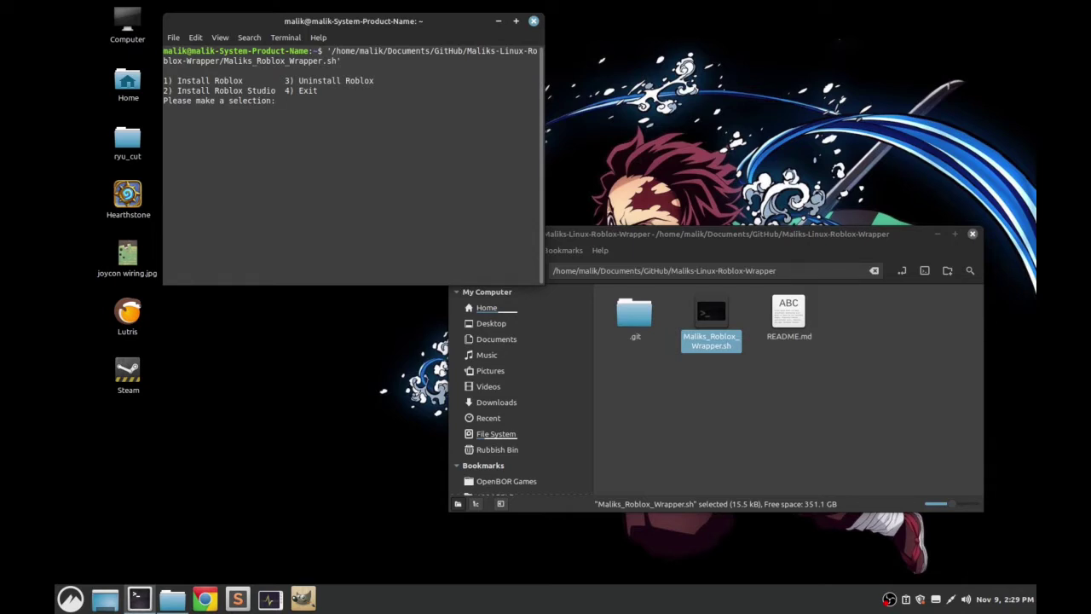
{"action": "type", "text": "3"}
{"action": "key", "text": "Return"}
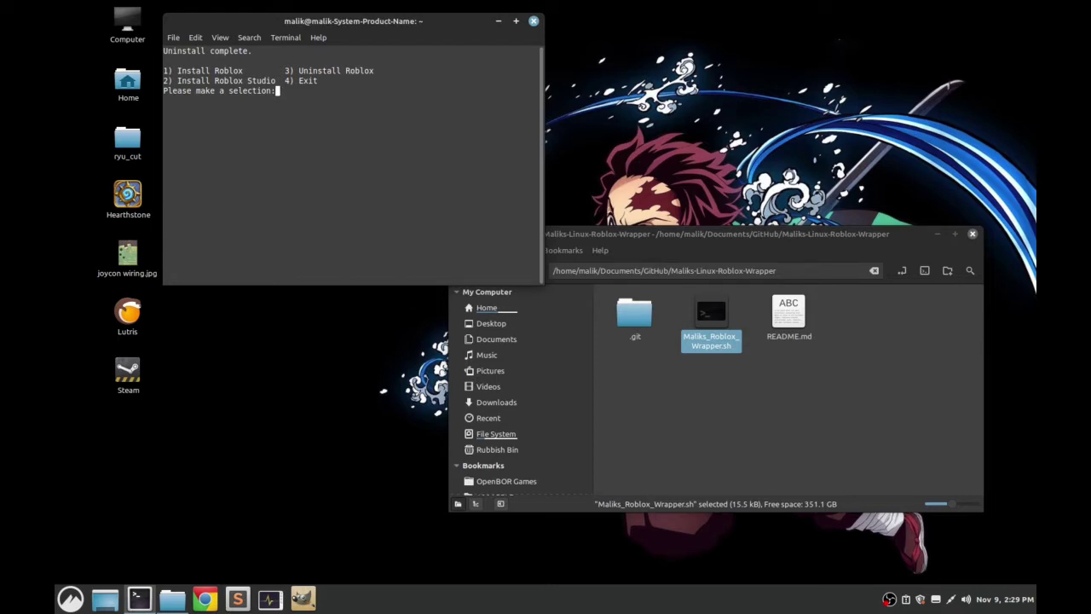
Step: Install Roblox with option 1 of the wrapper script and complete the Roblox setup
{"action": "type", "text": "1"}
{"action": "key", "text": "Return"}
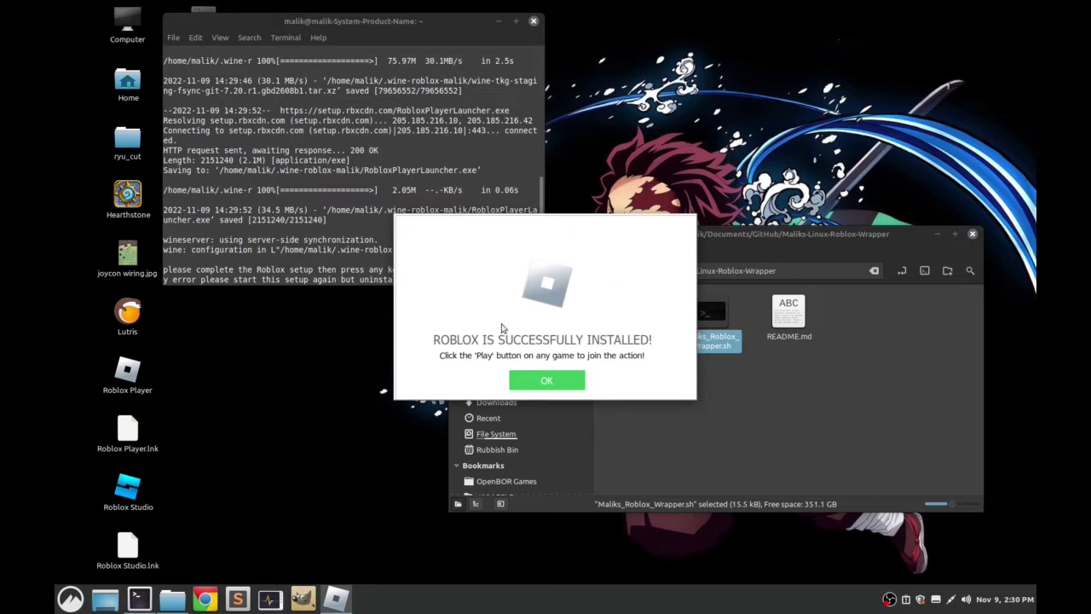
{"action": "left_click", "coordinate": [549, 385]}
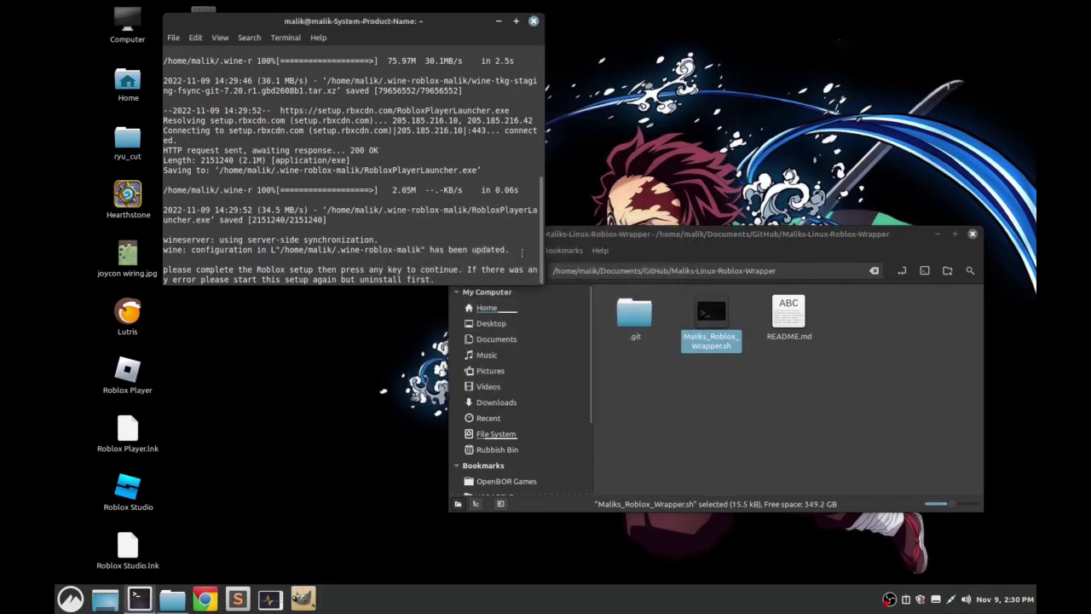
{"action": "key", "text": "Return"}
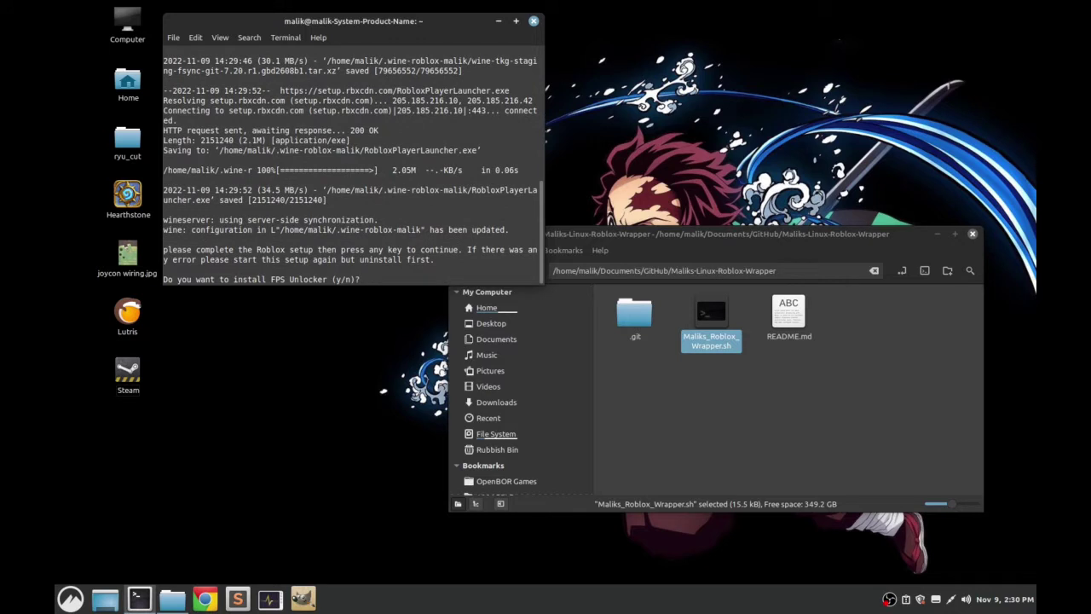
Step: Decline the FPS Unlocker installation and select Vulkan as the graphics API
{"action": "type", "text": "n"}
{"action": "key", "text": "Return"}
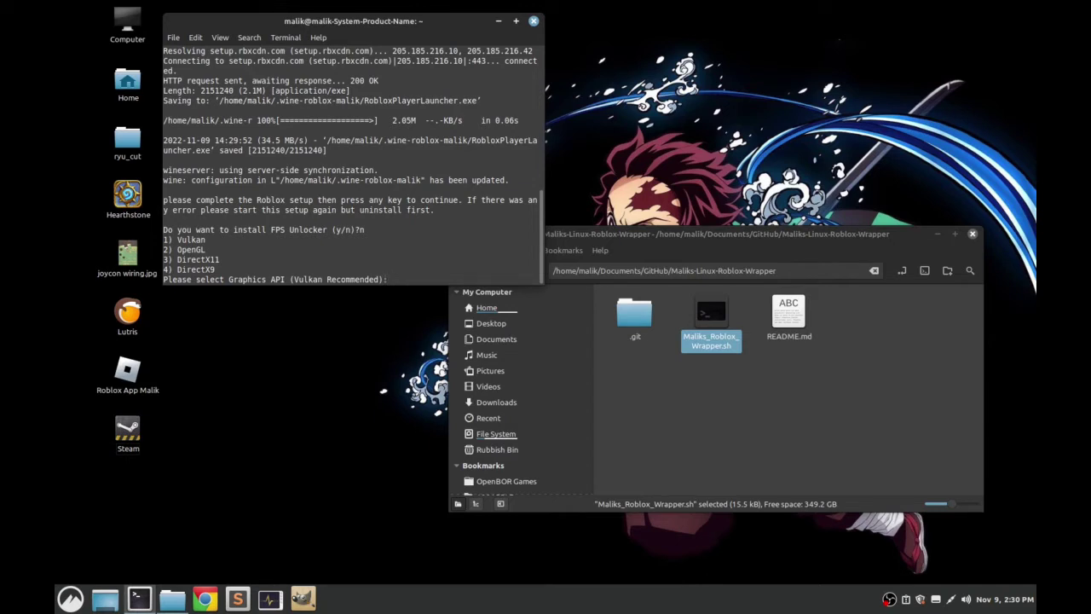
{"action": "type", "text": "1"}
{"action": "key", "text": "Return"}
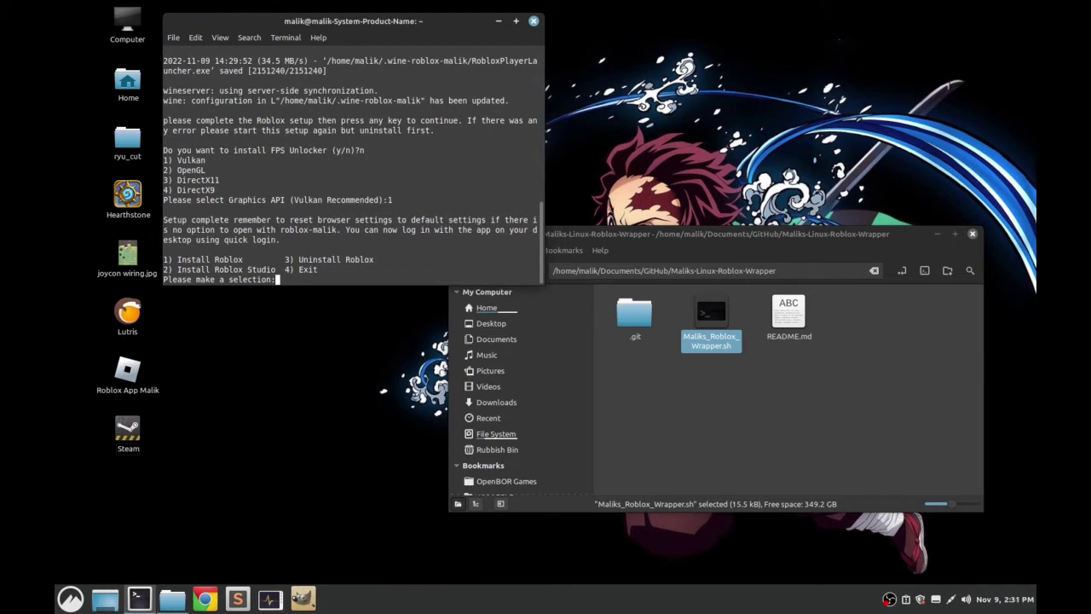
Step: Install Roblox Studio with option 2 of the wrapper script, closing the file manager and moving the terminal aside
{"action": "type", "text": "2"}
{"action": "key", "text": "Return"}
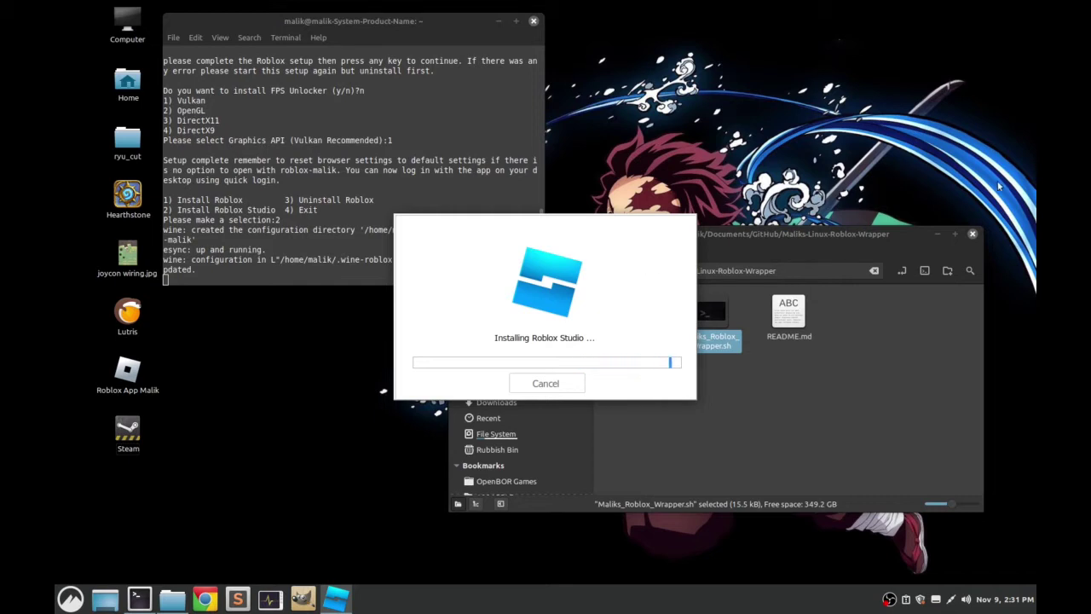
{"action": "left_click", "coordinate": [973, 233]}
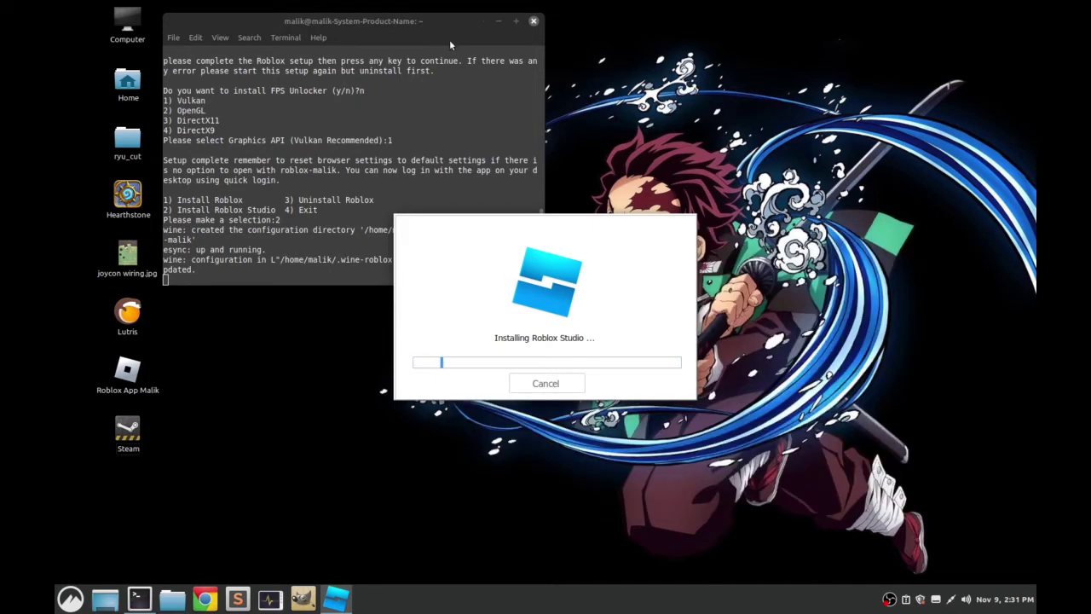
{"action": "left_click_drag", "start_coordinate": [410, 25], "coordinate": [856, 98]}
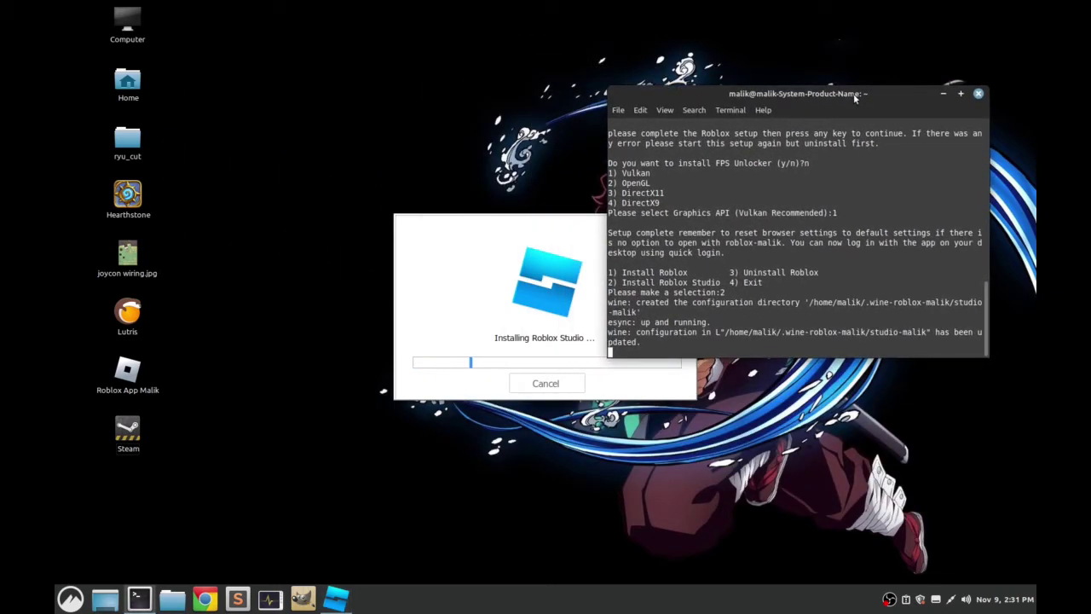
{"action": "left_click", "coordinate": [449, 242]}
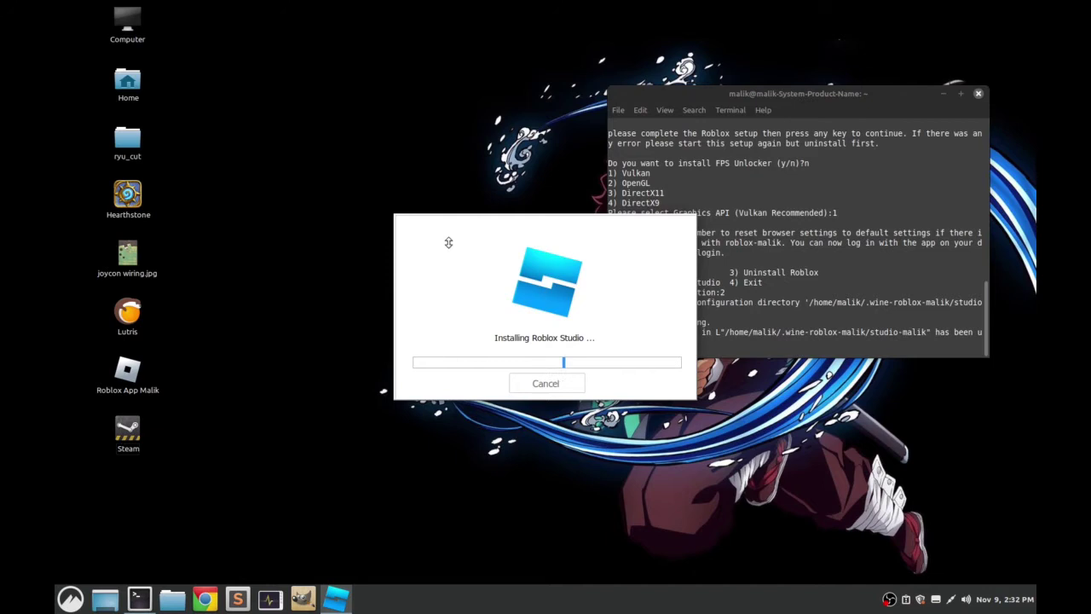
{"action": "left_click_drag", "start_coordinate": [707, 90], "coordinate": [262, 26]}
Step: Enter the account username in the Roblox login form in the browser
{"action": "left_click", "coordinate": [607, 250]}
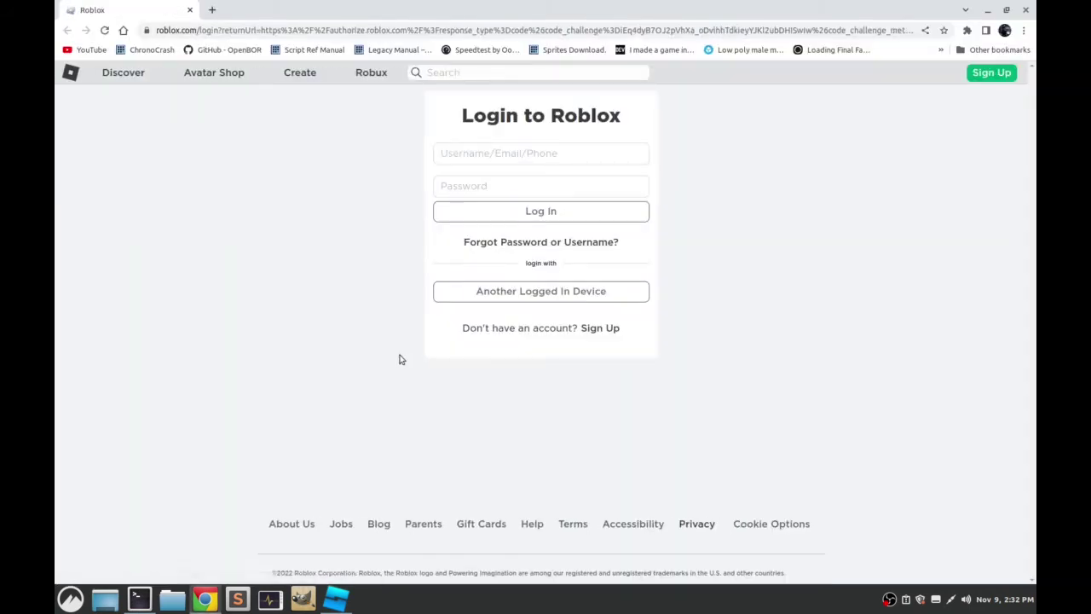
{"action": "left_click", "coordinate": [507, 155]}
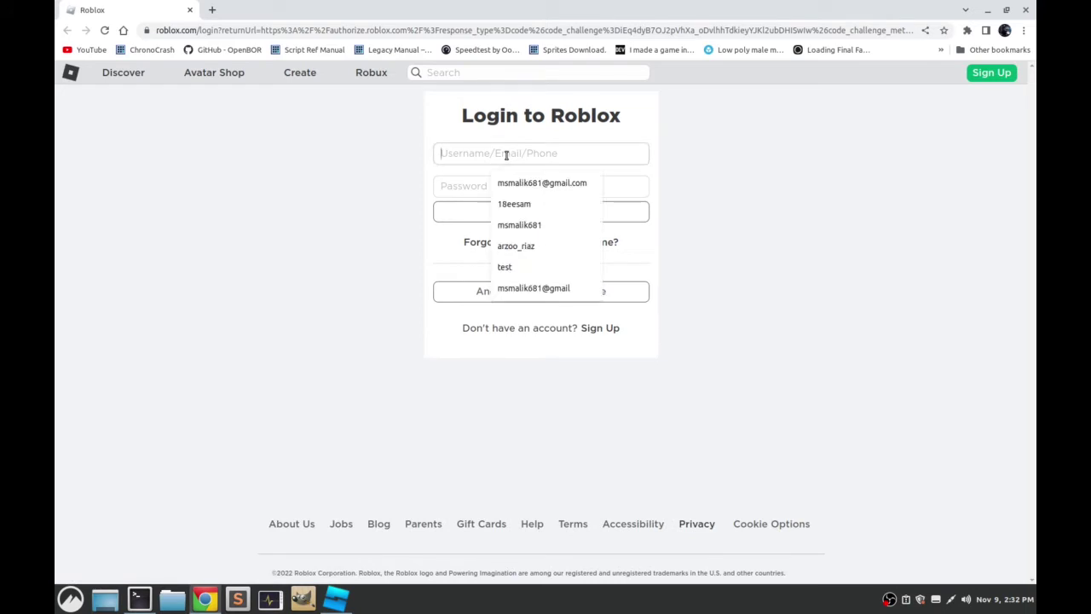
{"action": "left_click", "coordinate": [519, 225]}
{"action": "left_click", "coordinate": [511, 154]}
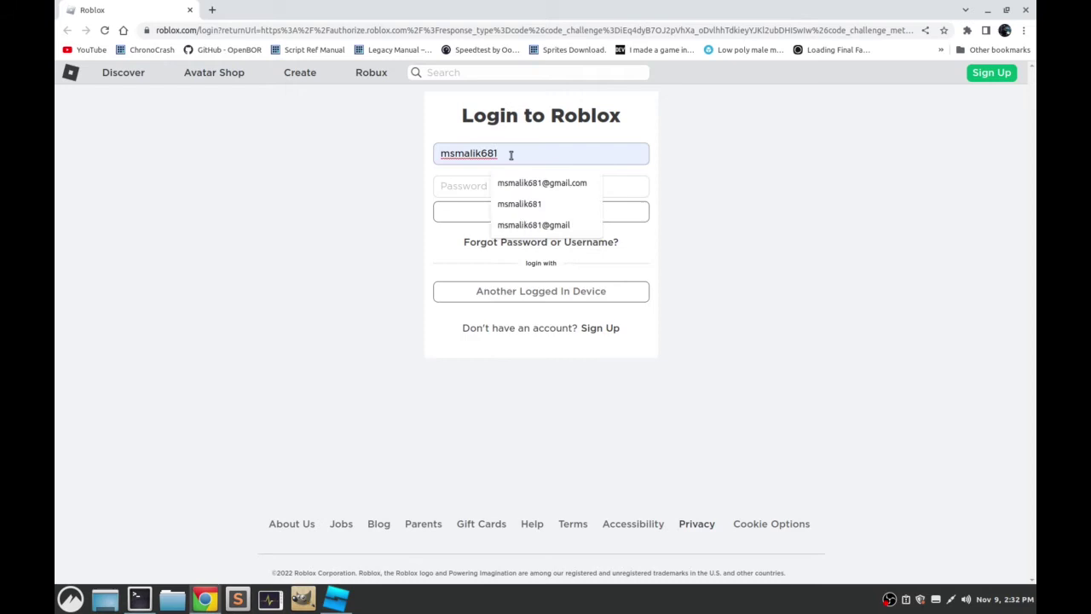
{"action": "key", "text": "BackSpace"}
{"action": "type", "text": "2"}
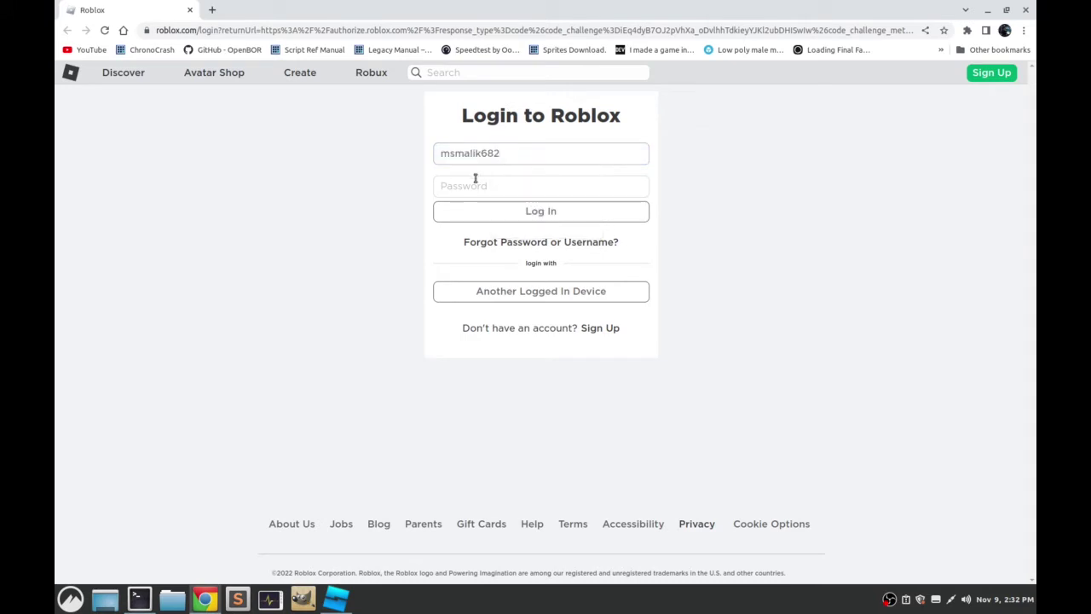
Step: Enter the account password, log in to Roblox and allow xdg-open to return to Roblox Studio
{"action": "left_click", "coordinate": [470, 187]}
{"action": "type", "text": "***"}
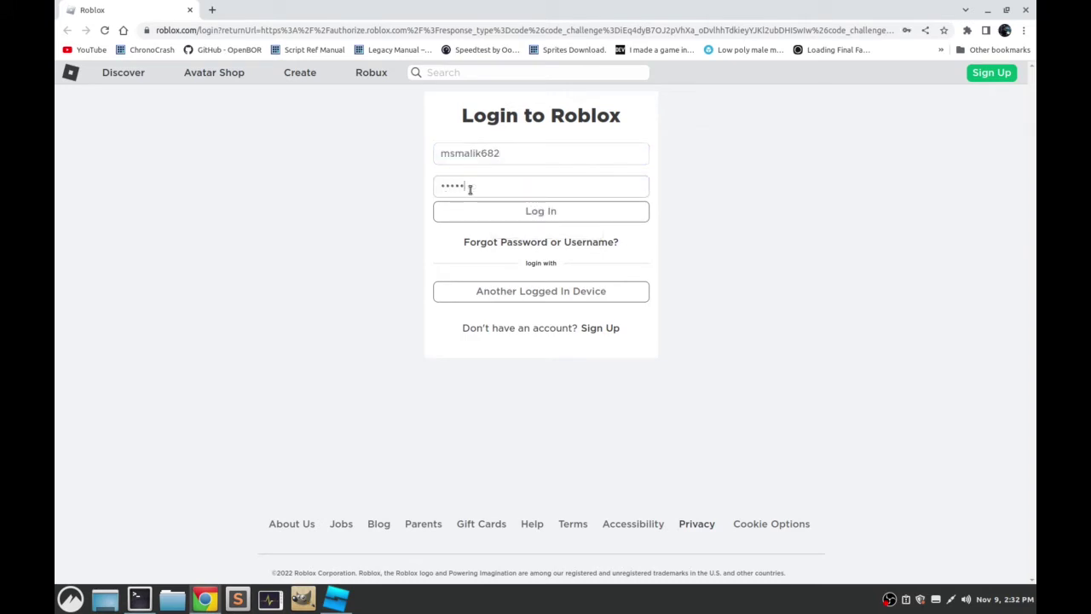
{"action": "key", "text": "ctrl+a"}
{"action": "key", "text": "BackSpace"}
{"action": "type", "text": "*"}
{"action": "left_click", "coordinate": [524, 211]}
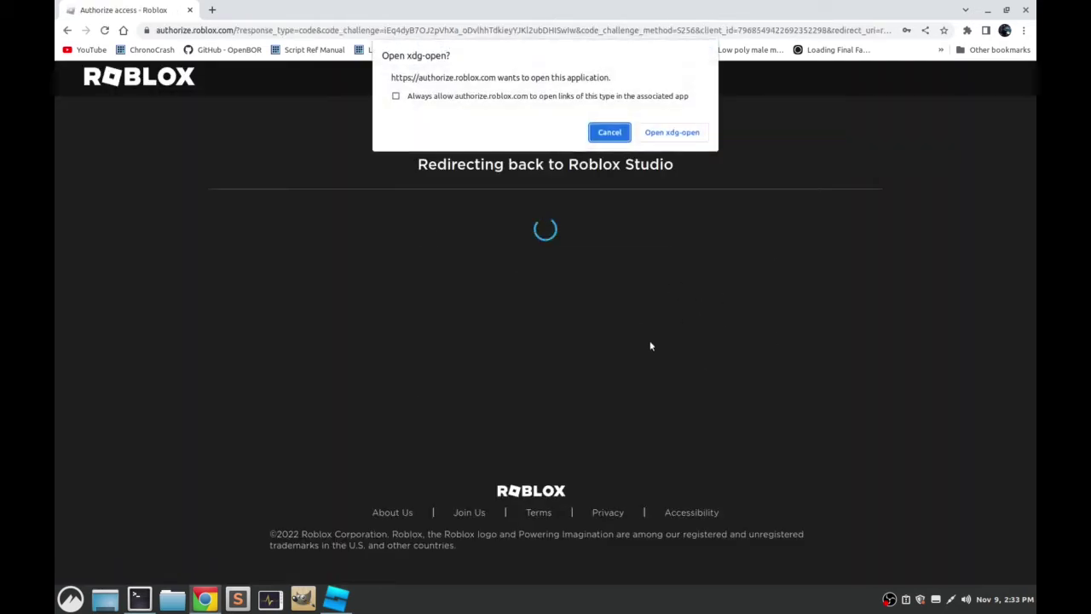
{"action": "left_click", "coordinate": [673, 133]}
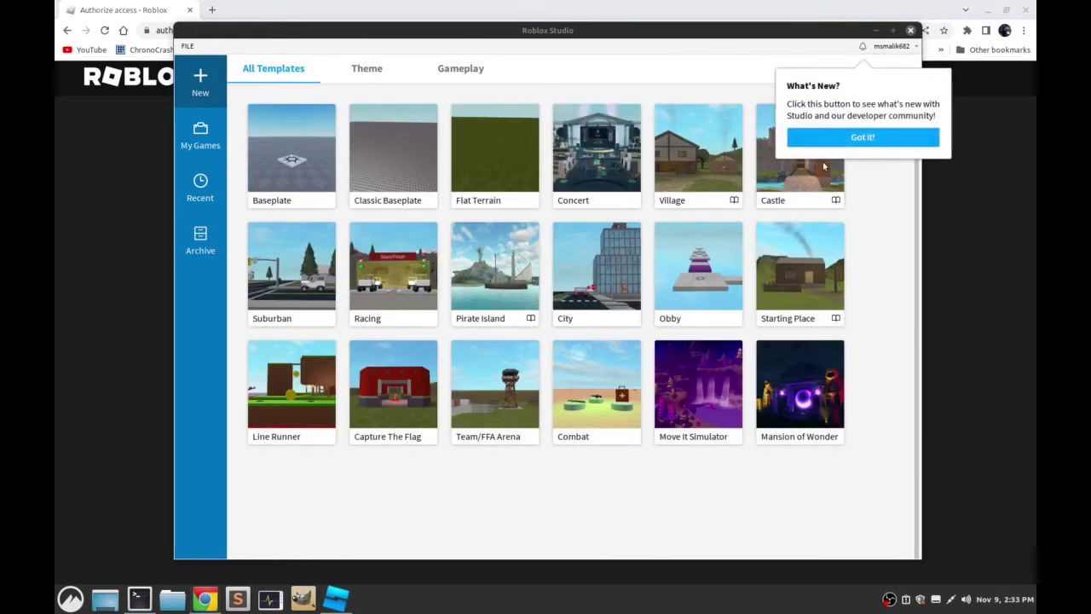
Step: Dismiss the What's New notice, then close Roblox Studio and the browser window
{"action": "left_click", "coordinate": [862, 137]}
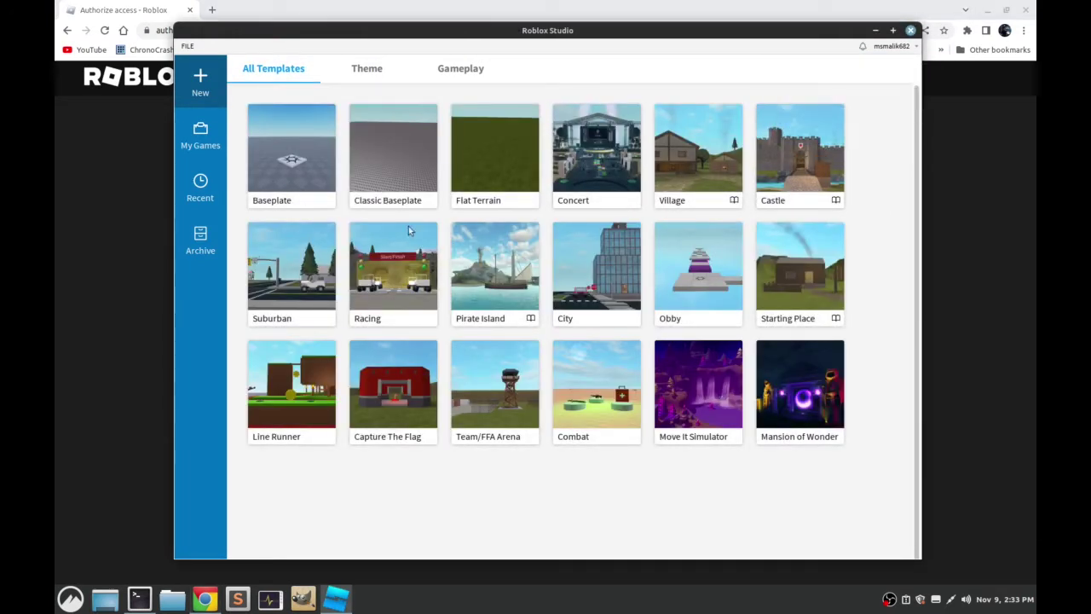
{"action": "left_click", "coordinate": [911, 30]}
{"action": "left_click", "coordinate": [987, 10]}
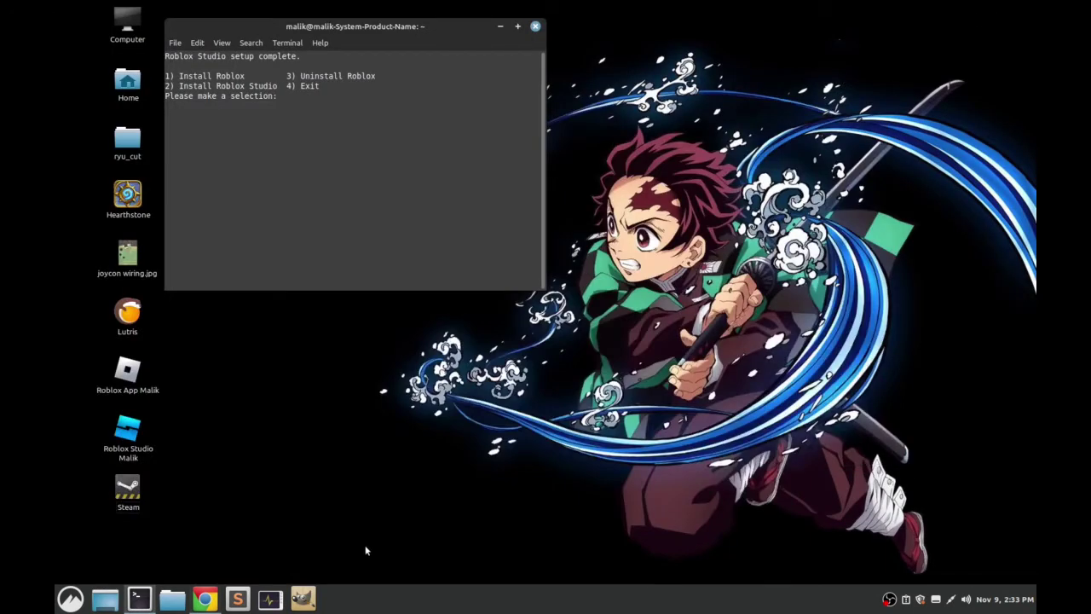
{"action": "left_click", "coordinate": [205, 600]}
{"action": "left_click", "coordinate": [1030, 7]}
Step: Exit the wrapper script with option 4 and close the terminal
{"action": "left_click_drag", "start_coordinate": [358, 30], "coordinate": [570, 158]}
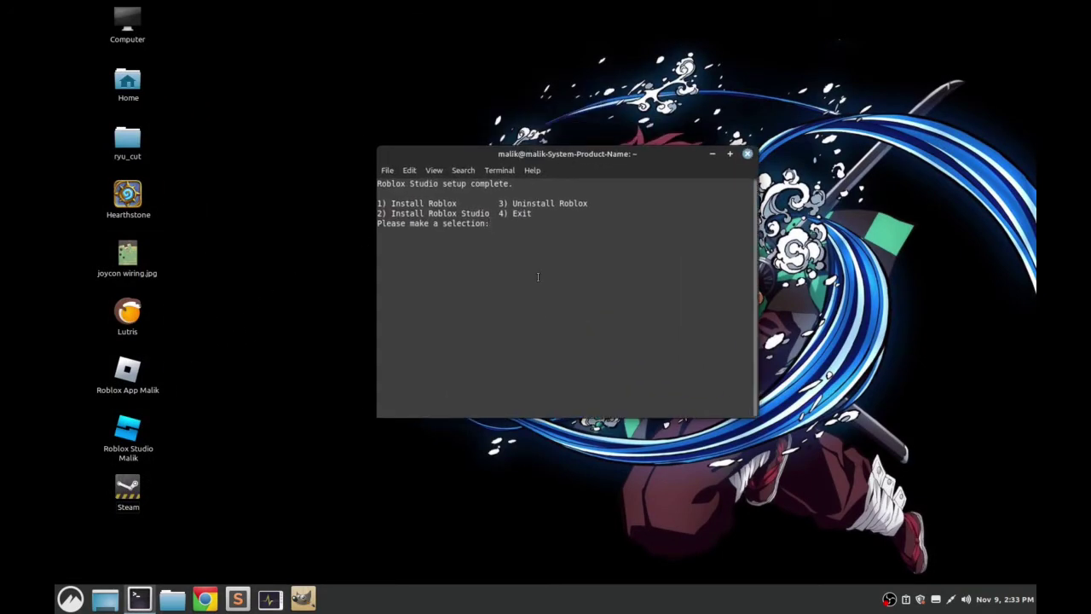
{"action": "type", "text": "4"}
{"action": "key", "text": "Return"}
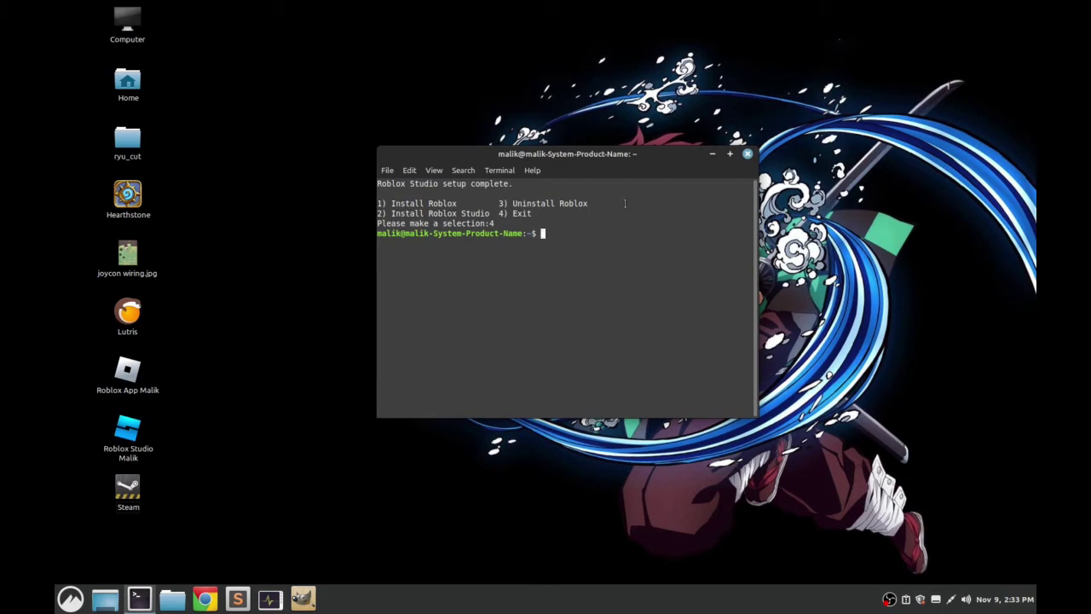
{"action": "left_click", "coordinate": [747, 154]}
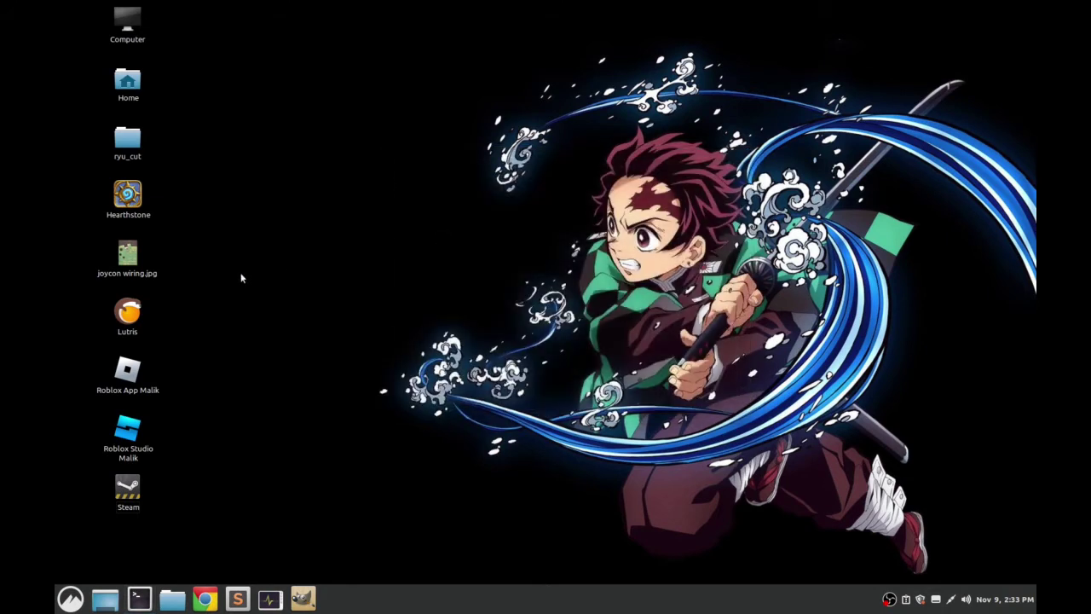
Step: Launch Roblox Studio from its desktop shortcut to check that it starts, and close it again
{"action": "left_click", "coordinate": [128, 437]}
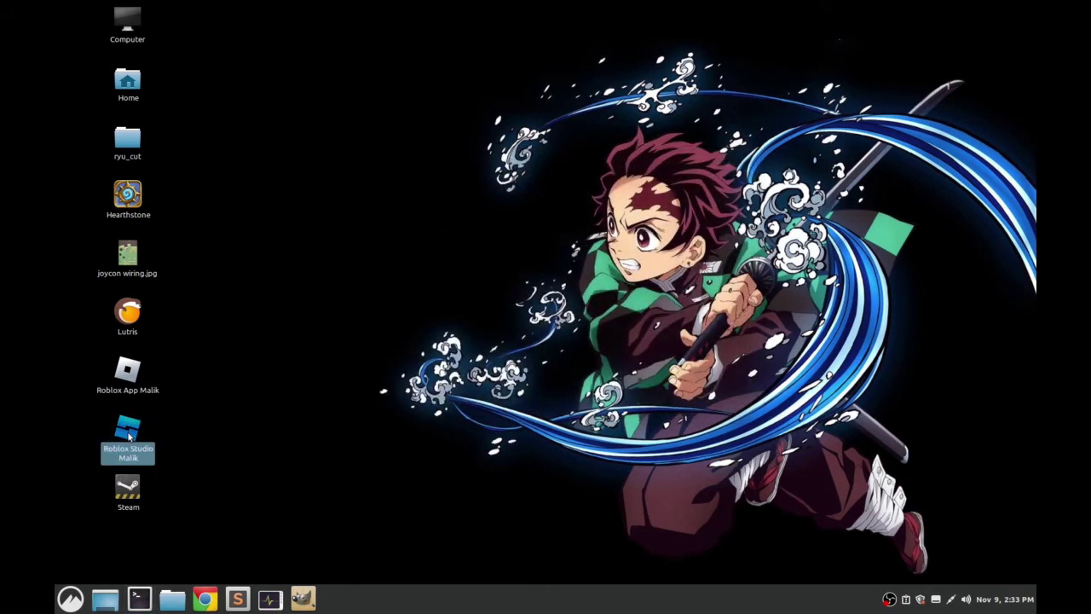
{"action": "right_click", "coordinate": [128, 436]}
{"action": "left_click", "coordinate": [198, 253]}
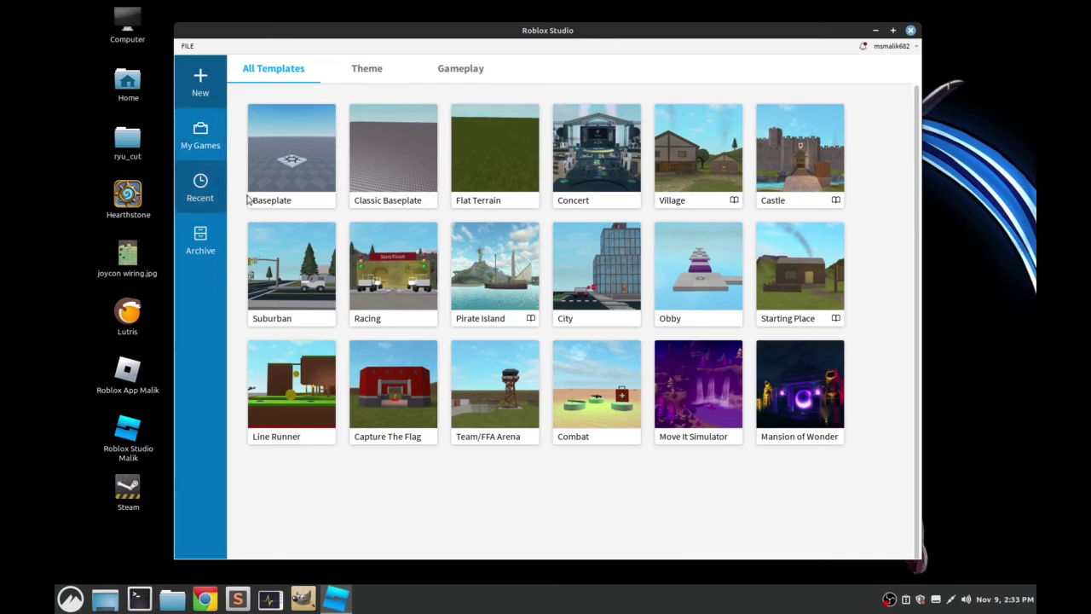
{"action": "left_click", "coordinate": [912, 32]}
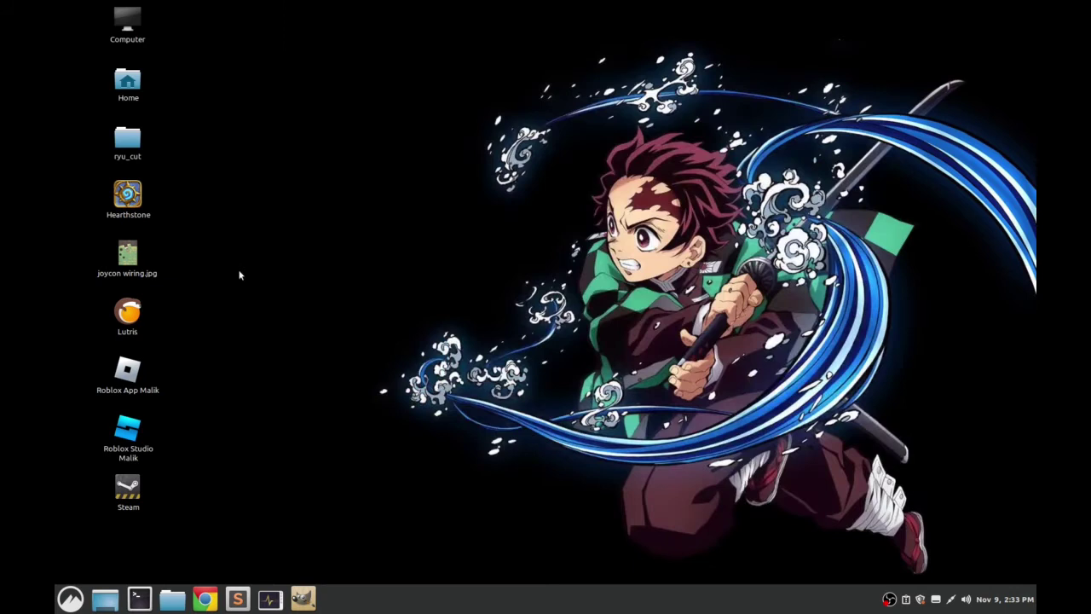
{"action": "left_click", "coordinate": [126, 375]}
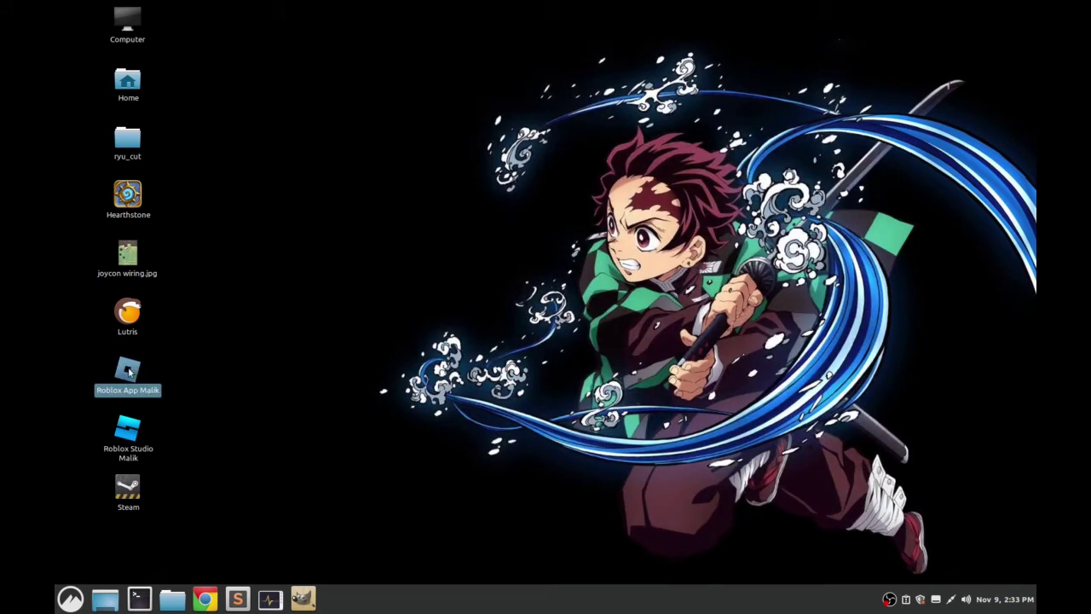
{"action": "right_click", "coordinate": [127, 370]}
{"action": "left_click", "coordinate": [277, 322]}
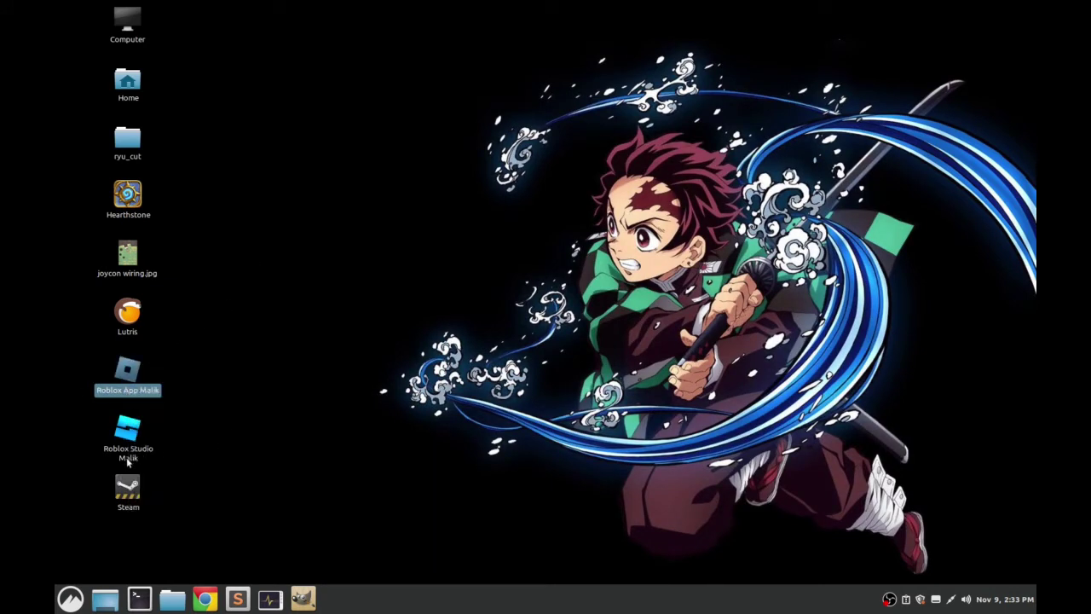
{"action": "left_click", "coordinate": [128, 456]}
{"action": "left_click", "coordinate": [137, 386]}
{"action": "left_click_drag", "start_coordinate": [166, 34], "coordinate": [338, 539]}
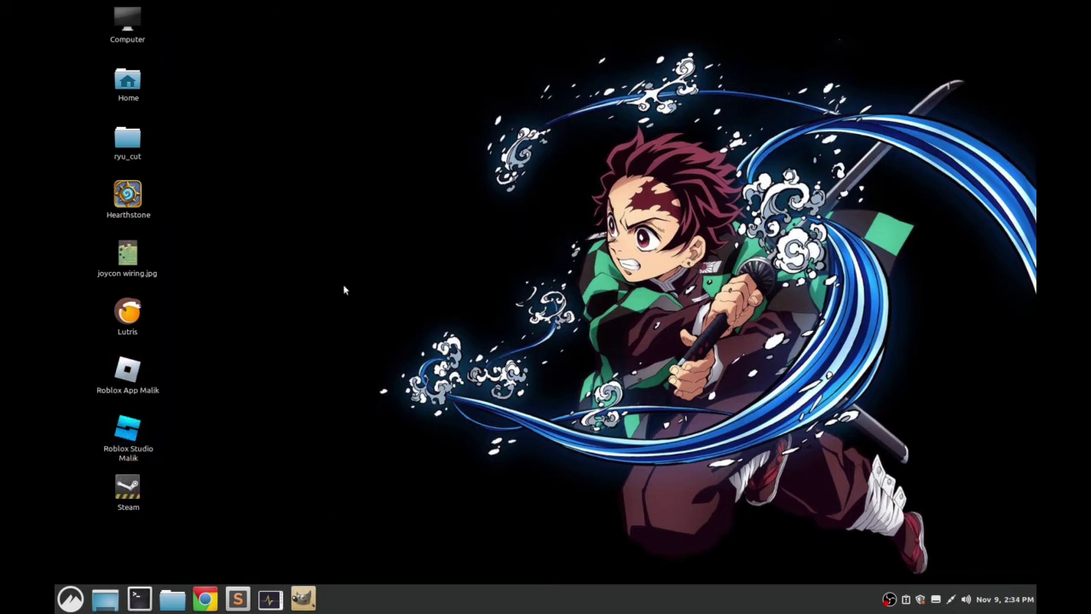
Step: Launch the Roblox App Malik desktop shortcut and request a Quick Log In code through the option to log in with another device
{"action": "left_click", "coordinate": [125, 373]}
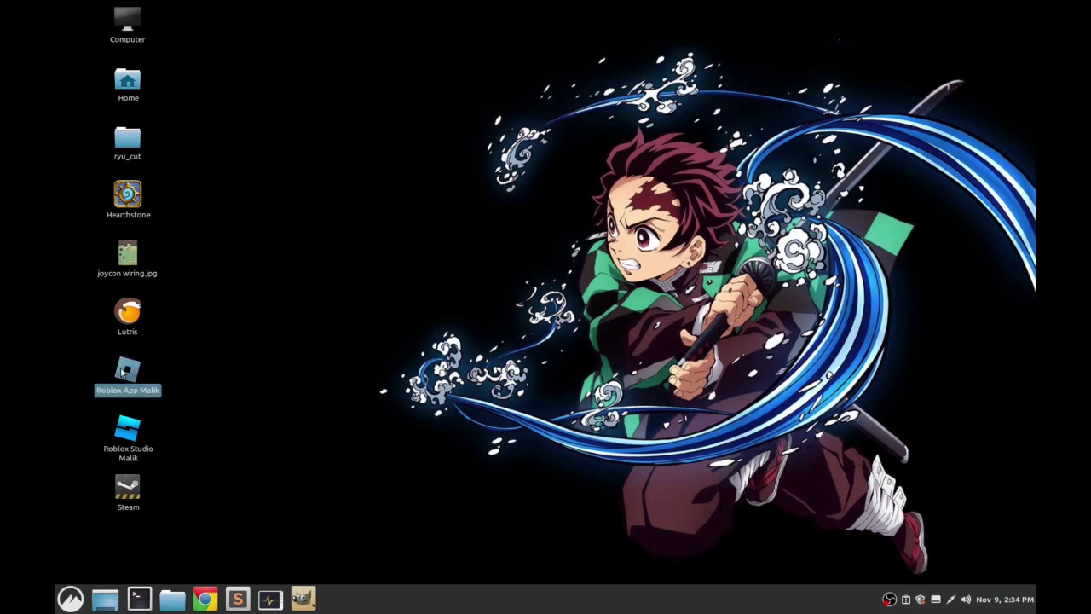
{"action": "right_click", "coordinate": [125, 372]}
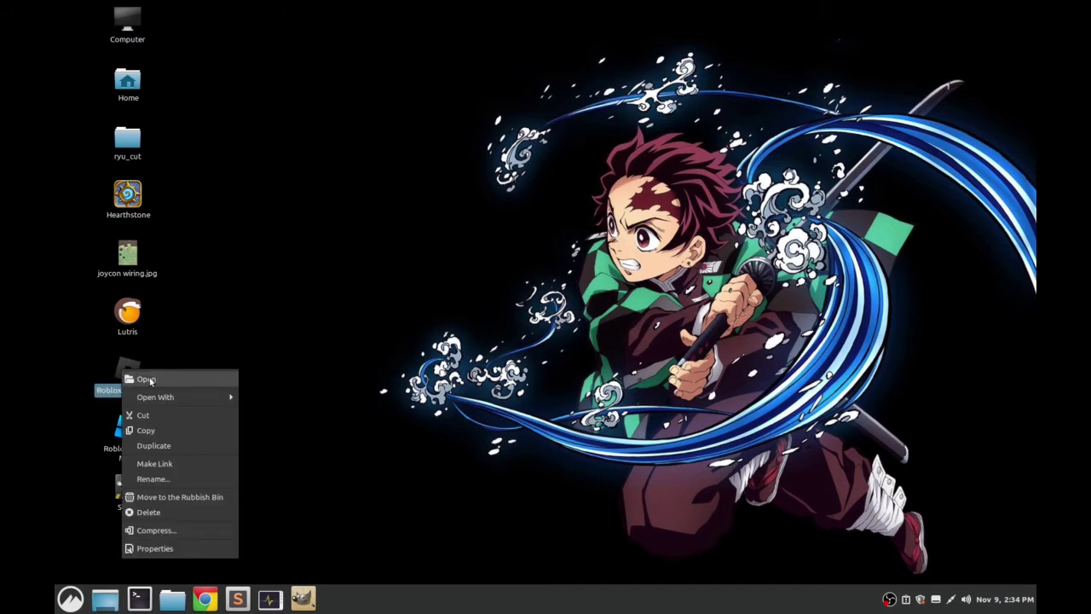
{"action": "left_click", "coordinate": [147, 379]}
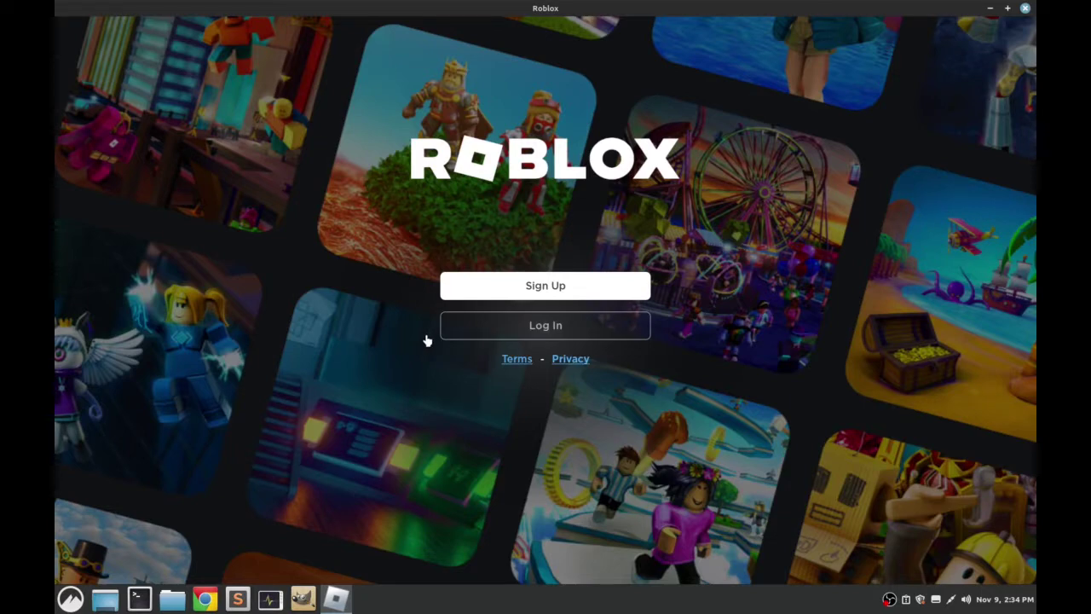
{"action": "left_click", "coordinate": [539, 332]}
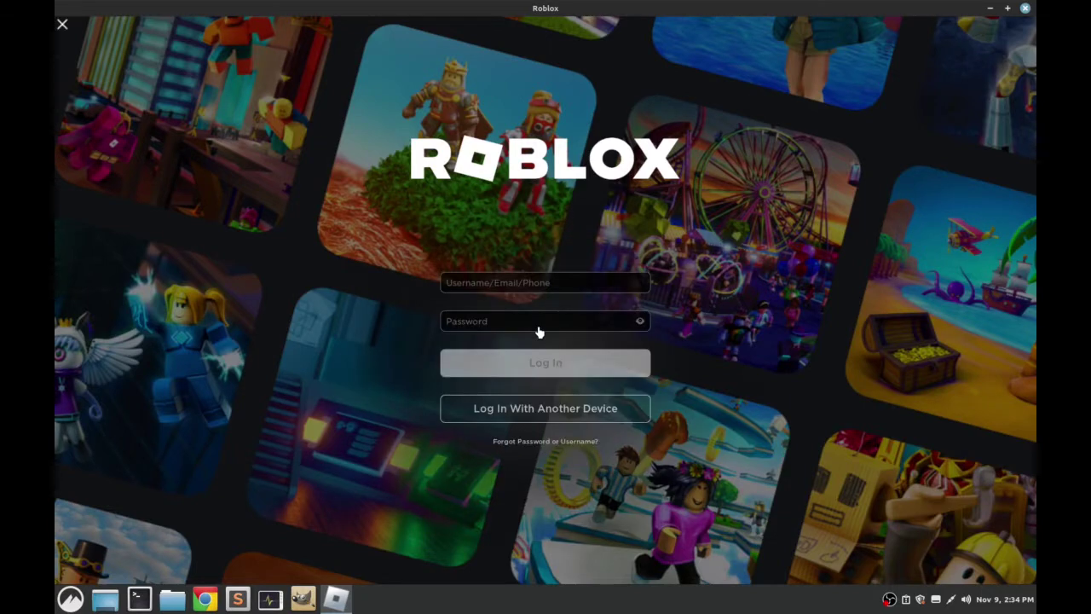
{"action": "left_click", "coordinate": [523, 410]}
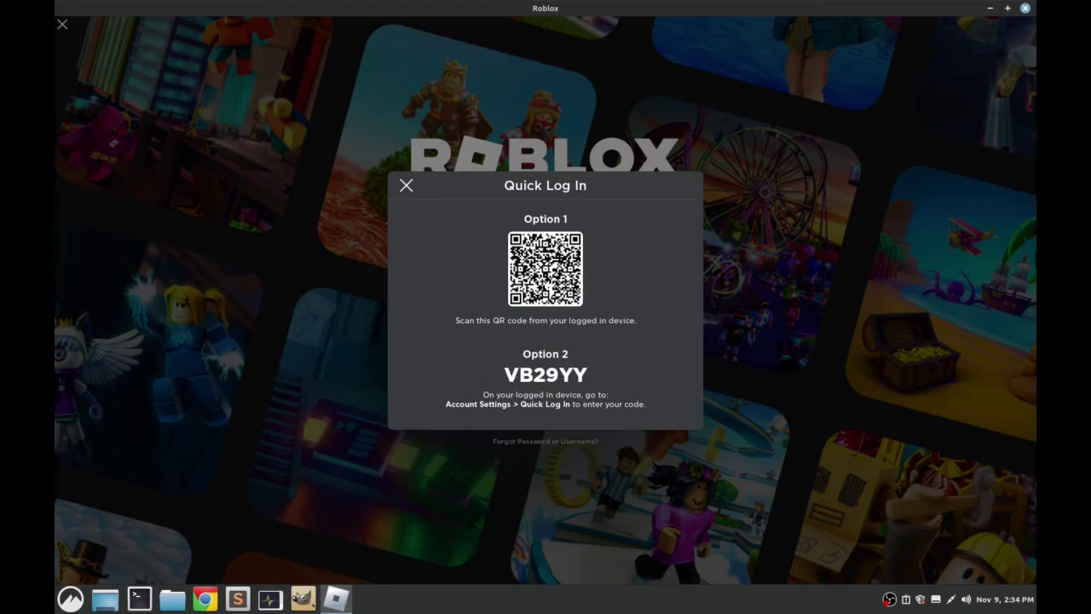
Step: Switch to Chrome, load roblox.com/home and open the account's Quick Log In page
{"action": "left_click", "coordinate": [213, 602]}
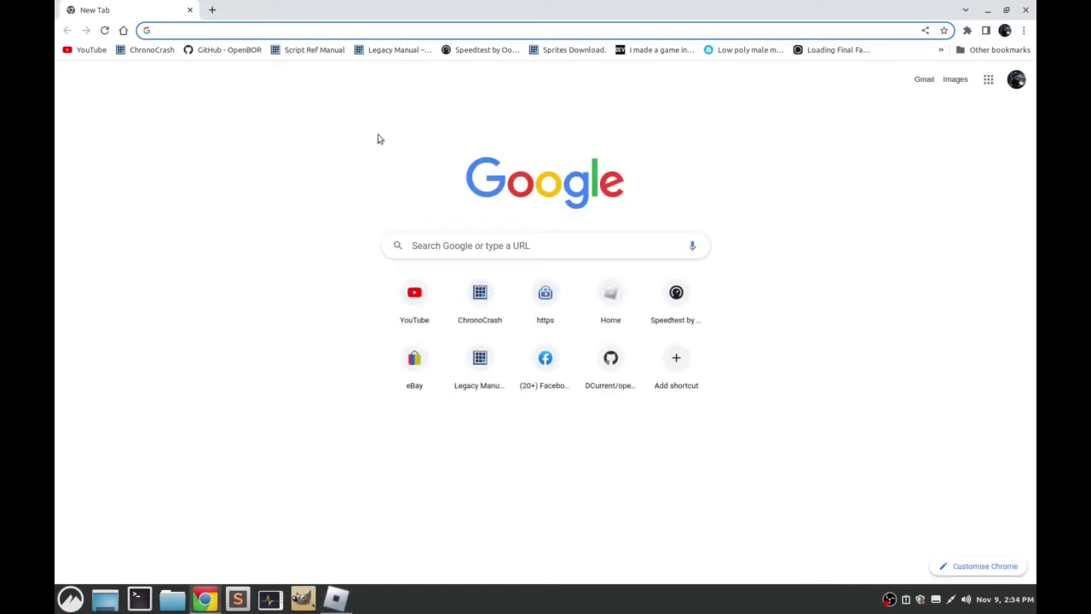
{"action": "type", "text": "roblox.com/home"}
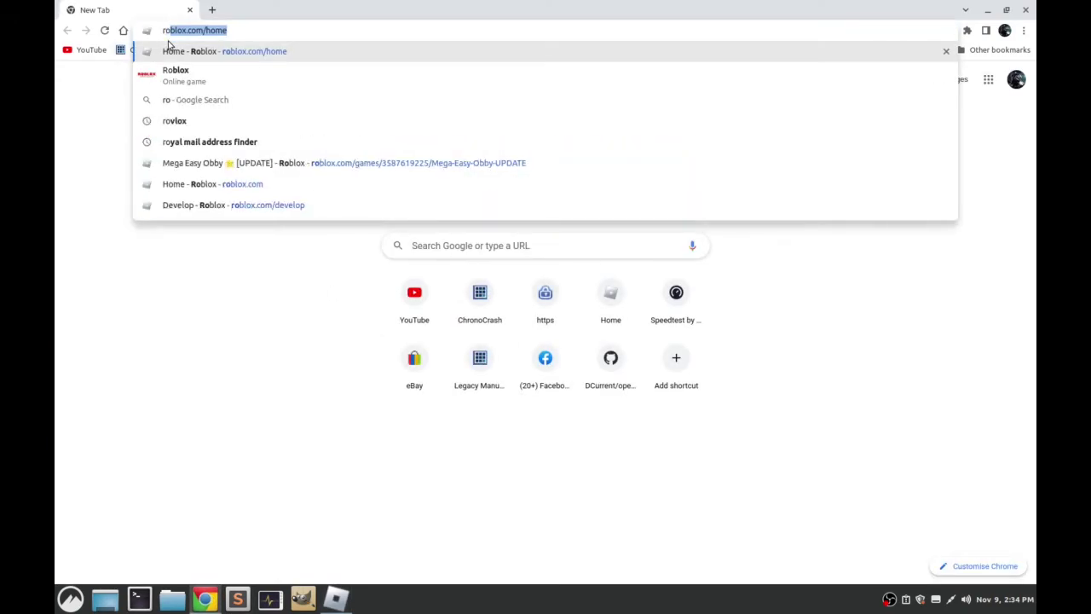
{"action": "key", "text": "Return"}
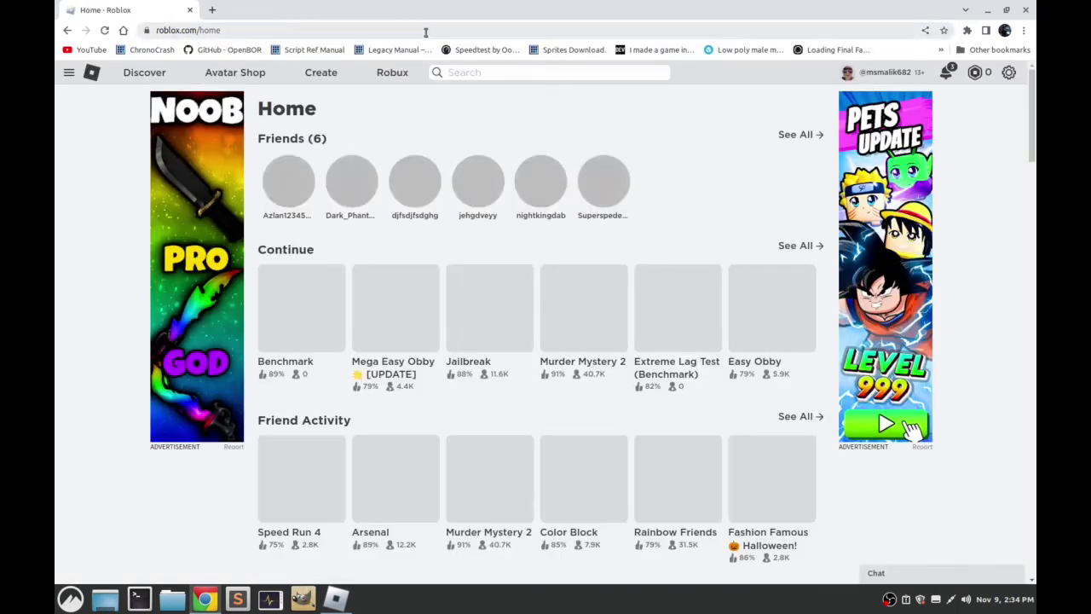
{"action": "left_click", "coordinate": [1010, 73]}
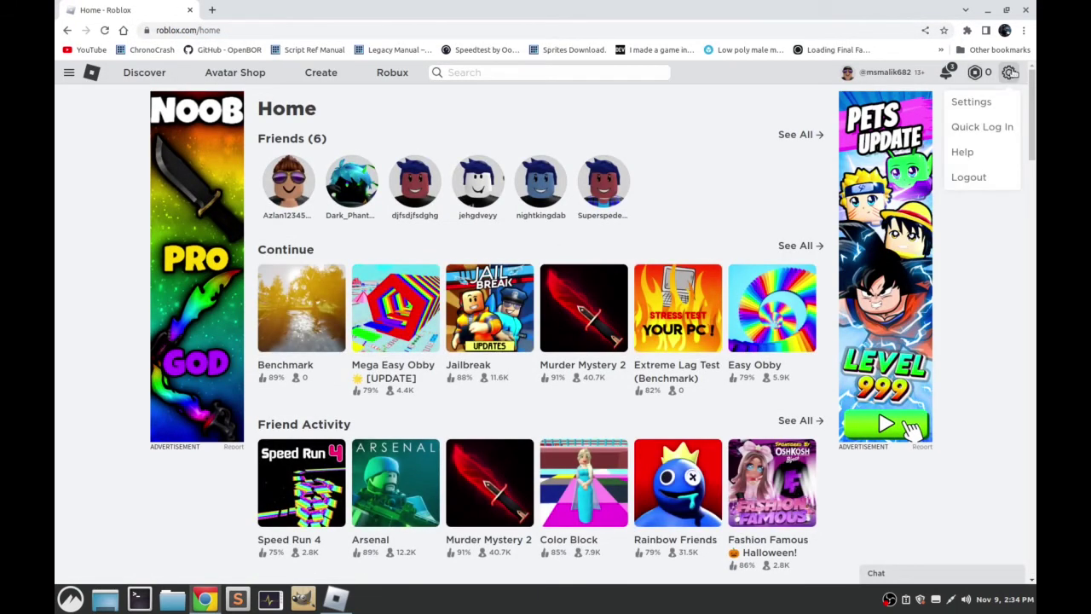
{"action": "left_click", "coordinate": [985, 135]}
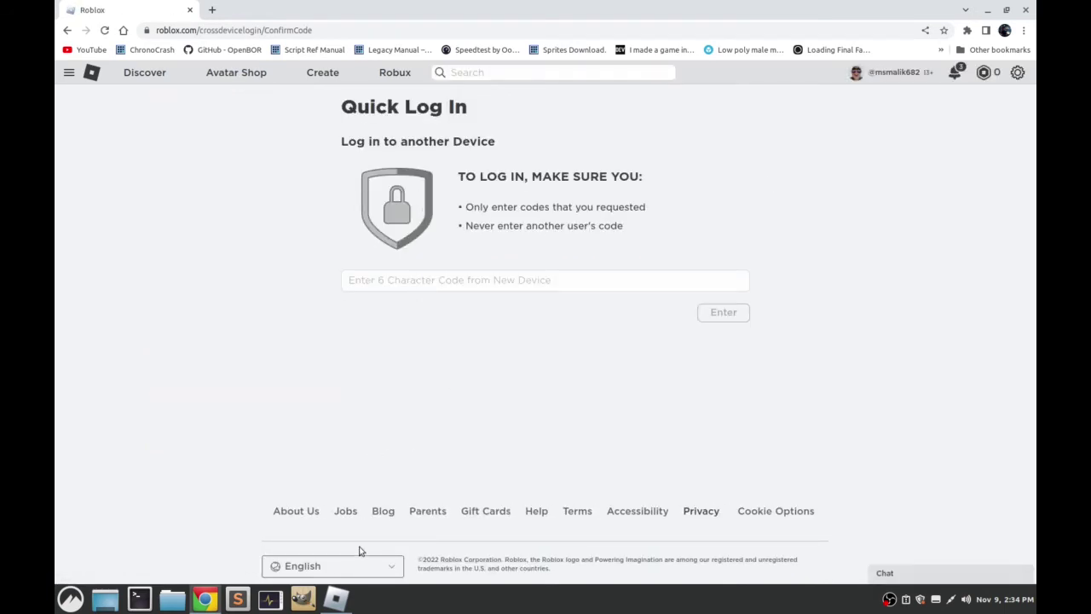
Step: Look up the Quick Log In code in the Roblox app, enter it on the website and confirm the login for the new device
{"action": "left_click", "coordinate": [337, 601]}
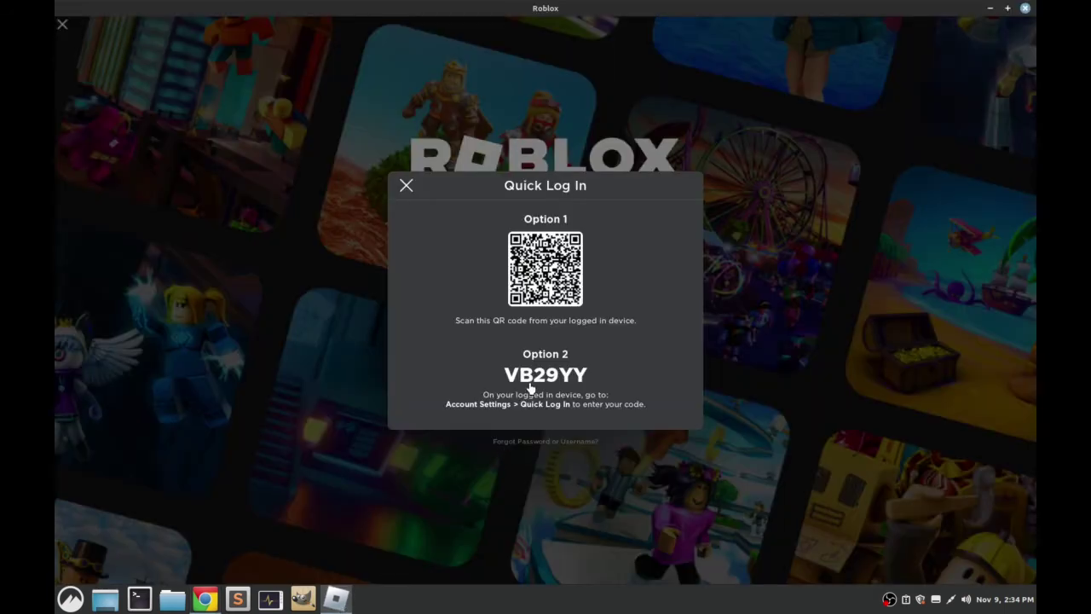
{"action": "left_click", "coordinate": [206, 597]}
{"action": "left_click", "coordinate": [492, 282]}
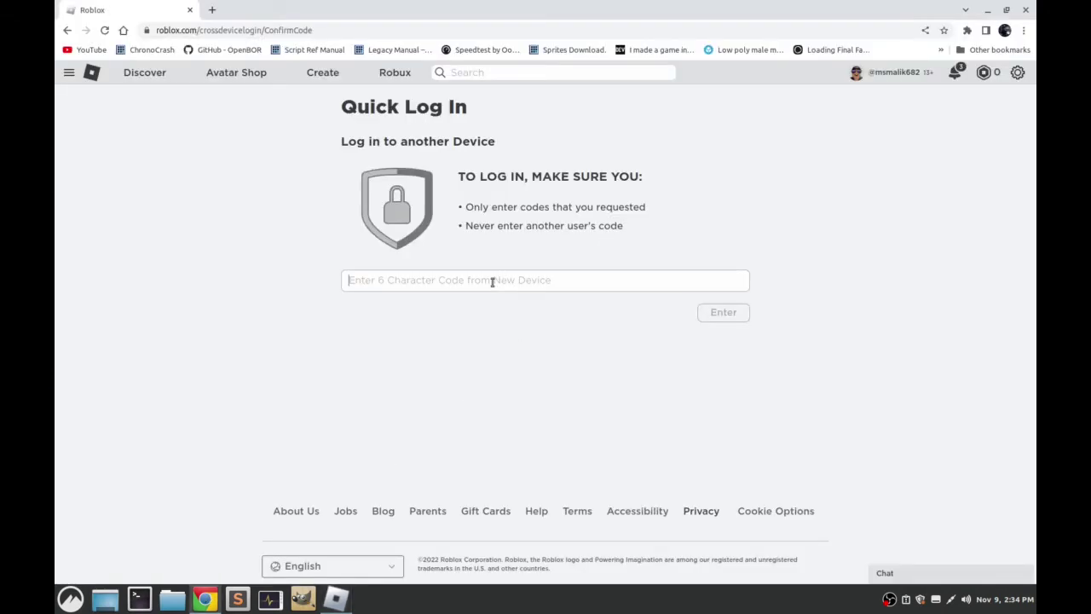
{"action": "type", "text": "VB2"}
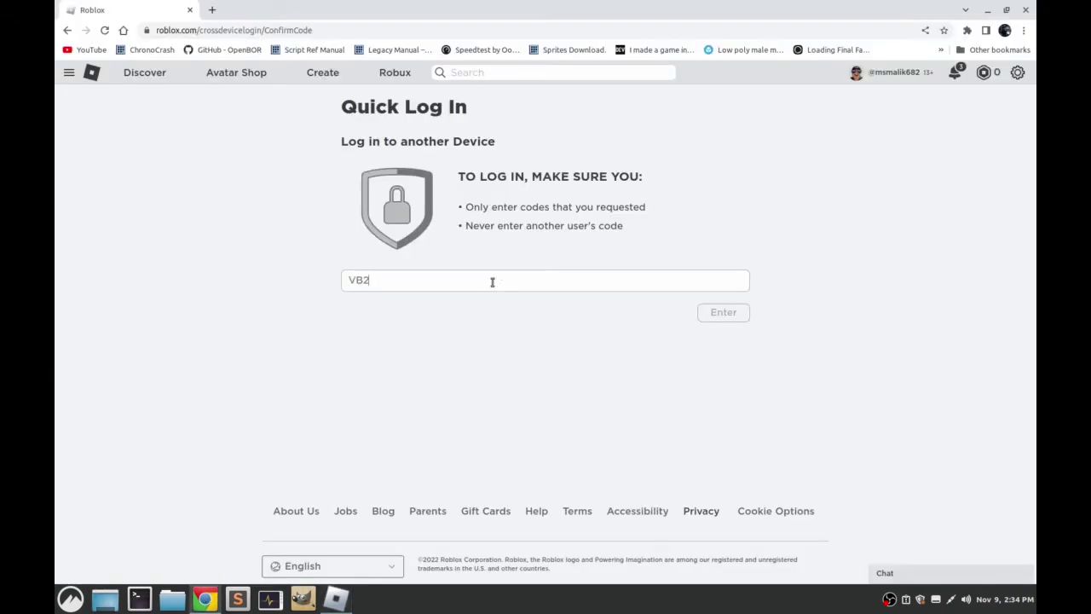
{"action": "type", "text": "9YY"}
{"action": "left_click", "coordinate": [703, 311]}
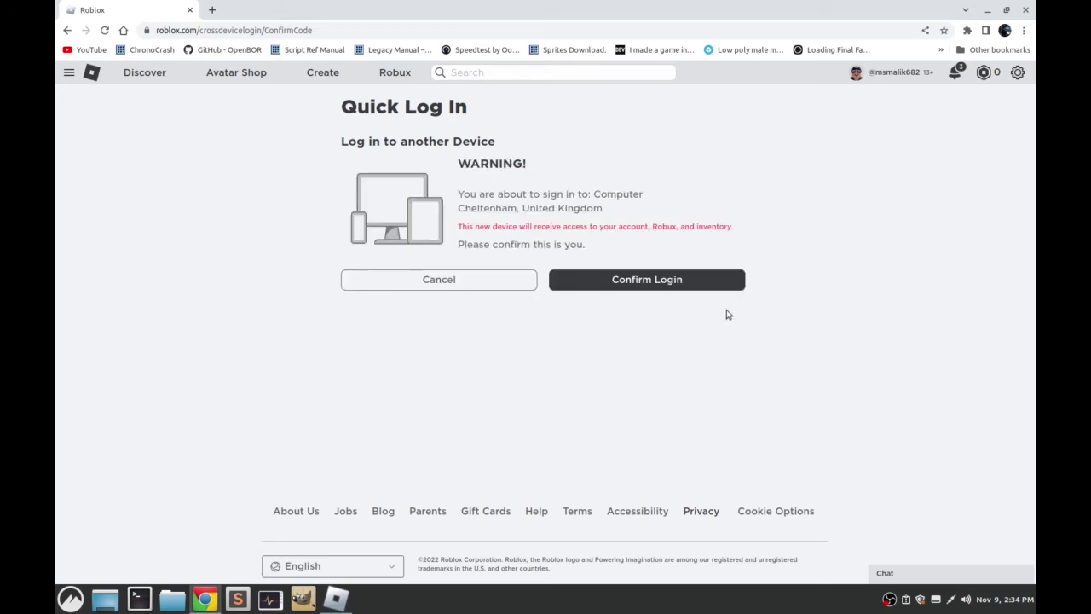
{"action": "left_click", "coordinate": [636, 280]}
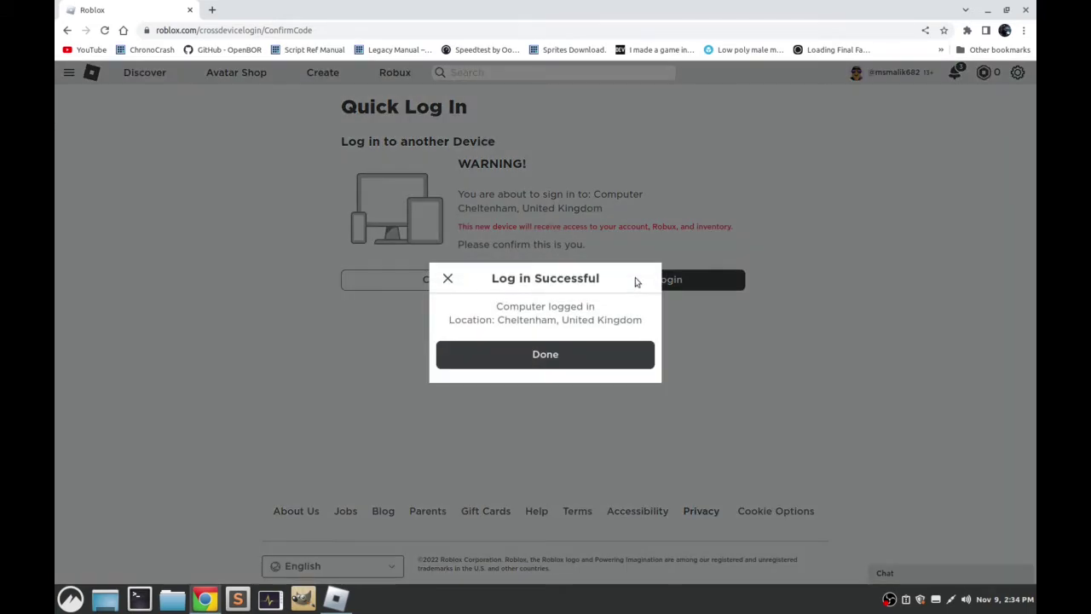
{"action": "left_click", "coordinate": [521, 361]}
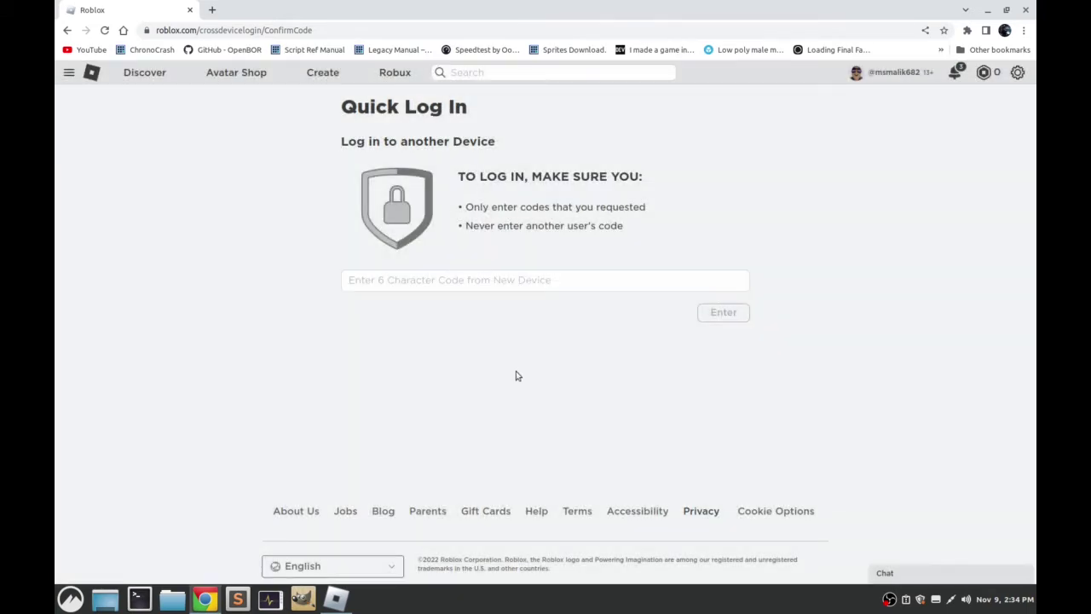
Step: Check the Roblox app window for the completed login, try restoring its window size, and close the app
{"action": "left_click", "coordinate": [338, 599]}
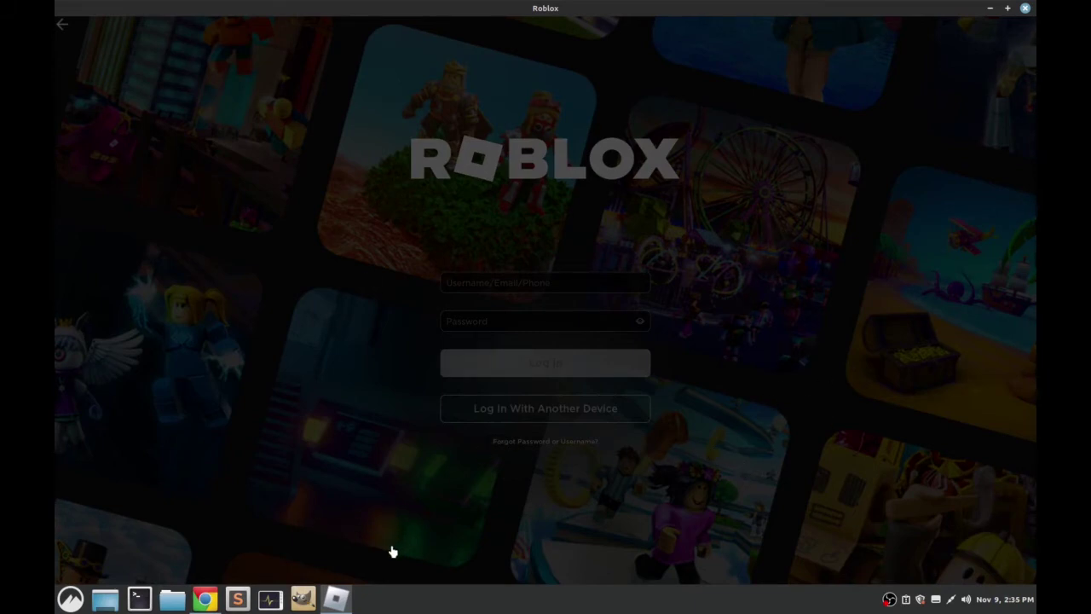
{"action": "left_click", "coordinate": [205, 599]}
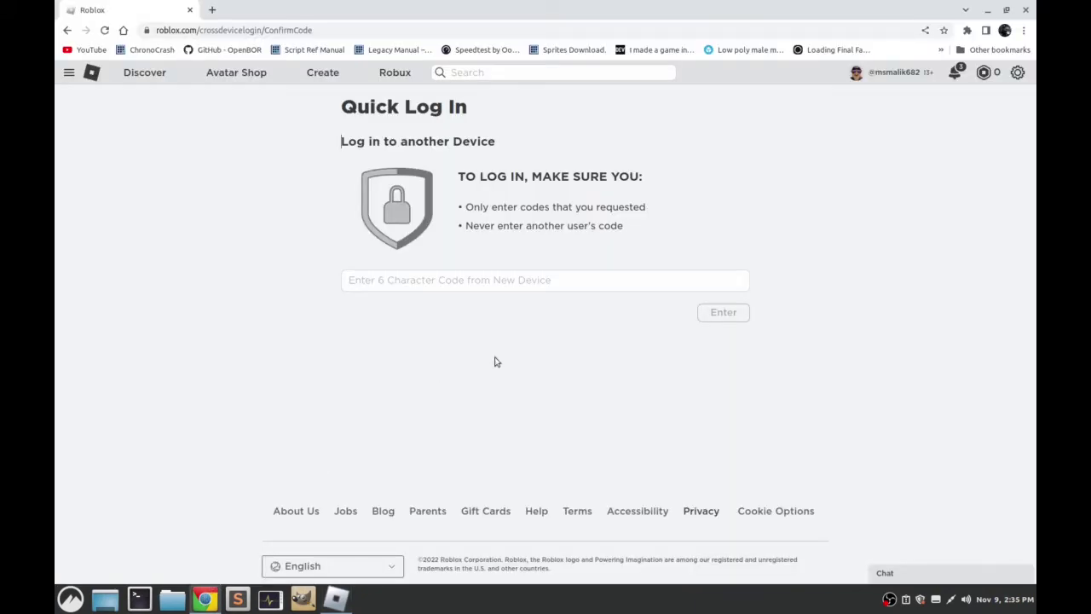
{"action": "left_click", "coordinate": [336, 600]}
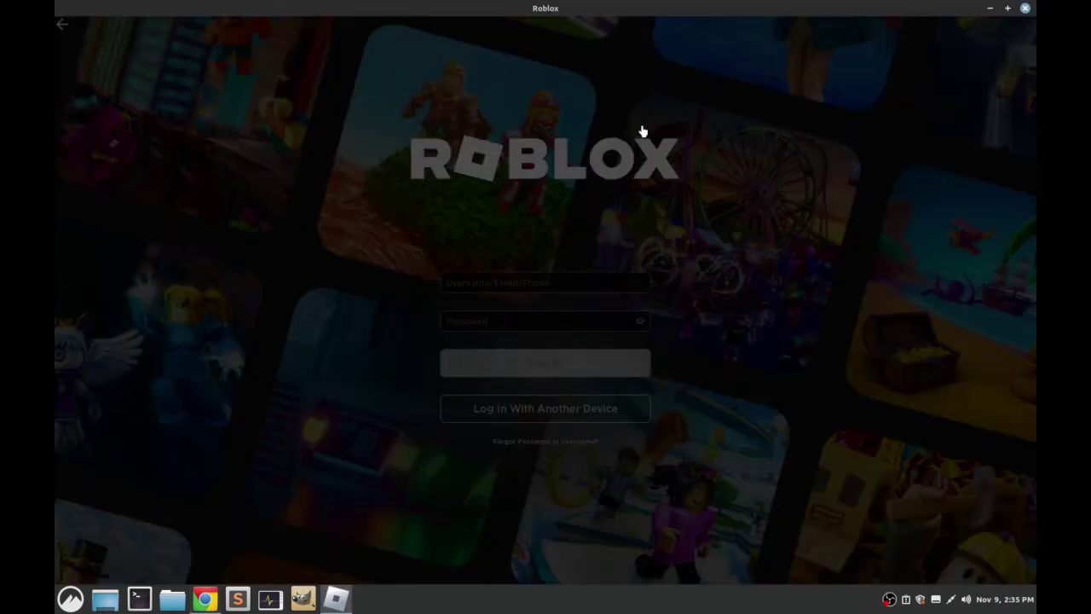
{"action": "left_click_drag", "start_coordinate": [587, 8], "coordinate": [462, 131]}
{"action": "double_click", "coordinate": [462, 130]}
{"action": "left_click", "coordinate": [1026, 8]}
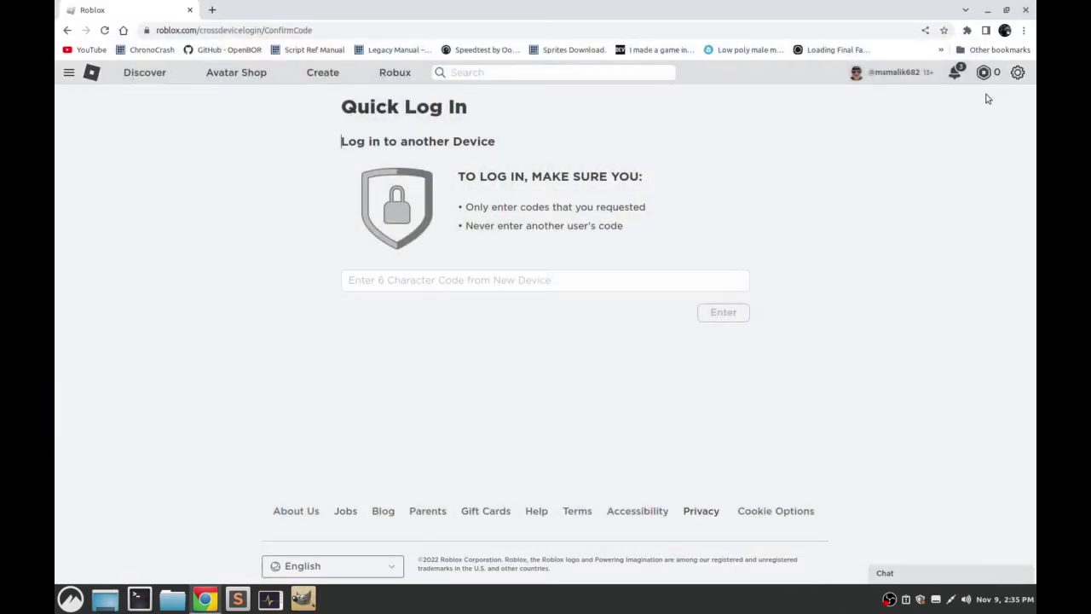
Step: Minimise the browser, relaunch Roblox App Malik from the desktop and request a new Quick Log In code
{"action": "left_click", "coordinate": [989, 9]}
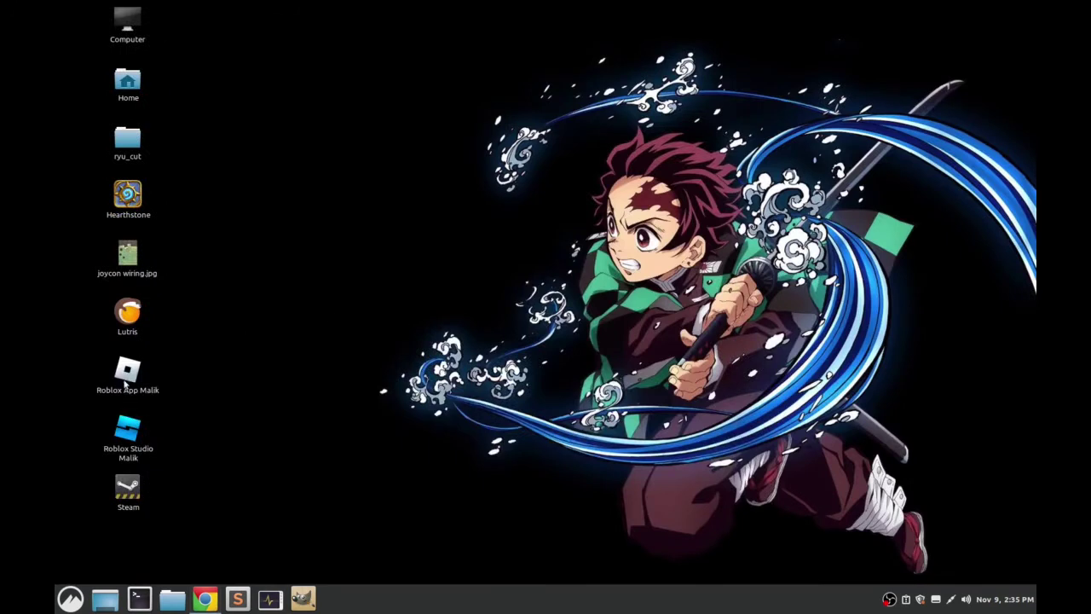
{"action": "right_click", "coordinate": [124, 378]}
{"action": "left_click", "coordinate": [147, 386]}
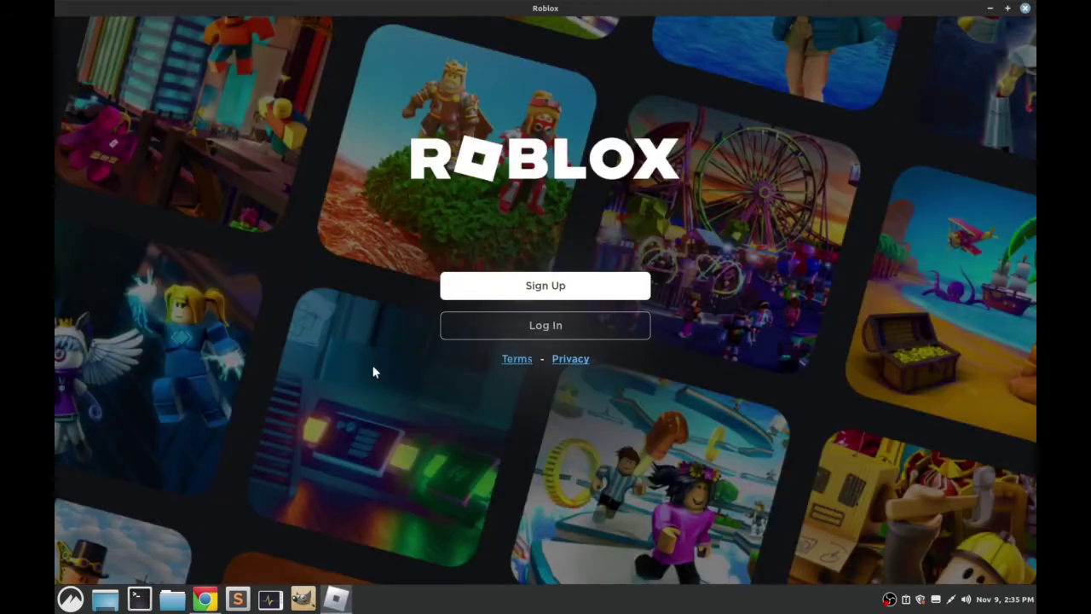
{"action": "left_click", "coordinate": [546, 328]}
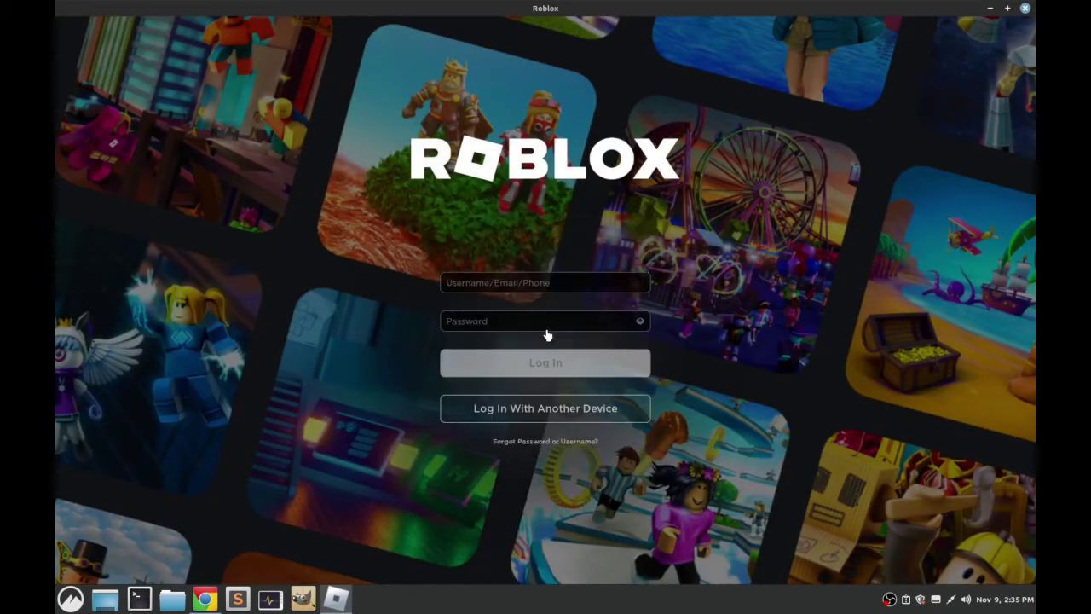
{"action": "left_click", "coordinate": [549, 413]}
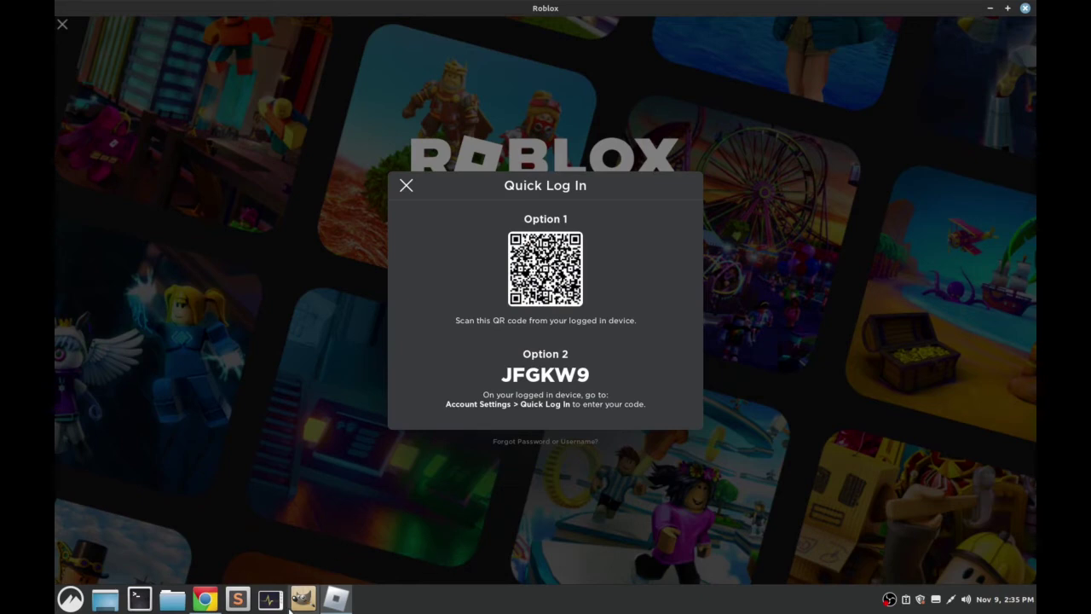
Step: Enter the new Quick Log In code on the Roblox website in Chrome and confirm the login for the computer
{"action": "mouse_move", "coordinate": [204, 601]}
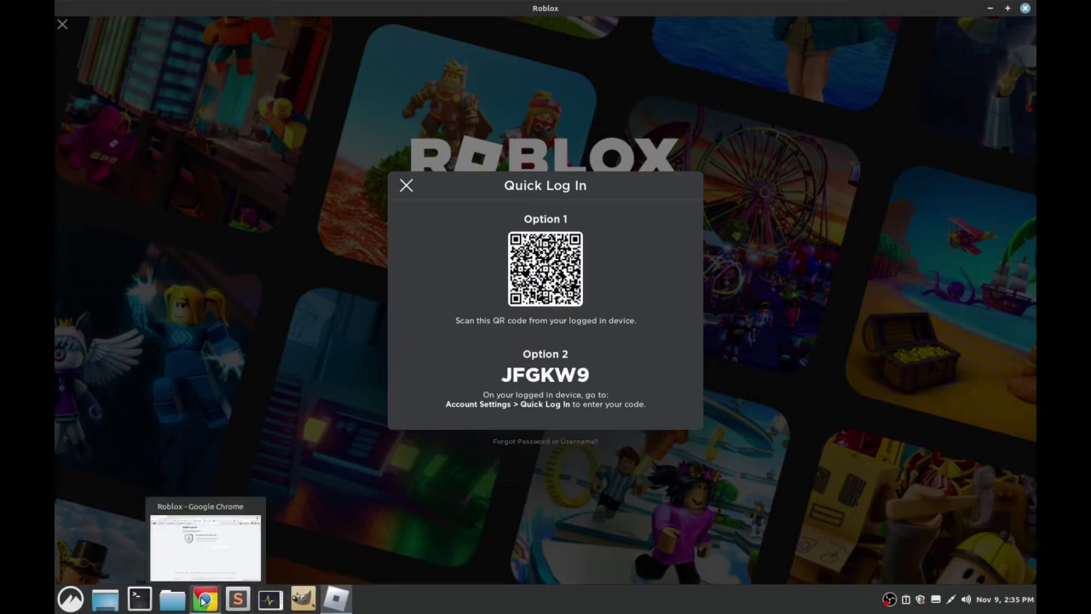
{"action": "left_click", "coordinate": [203, 600]}
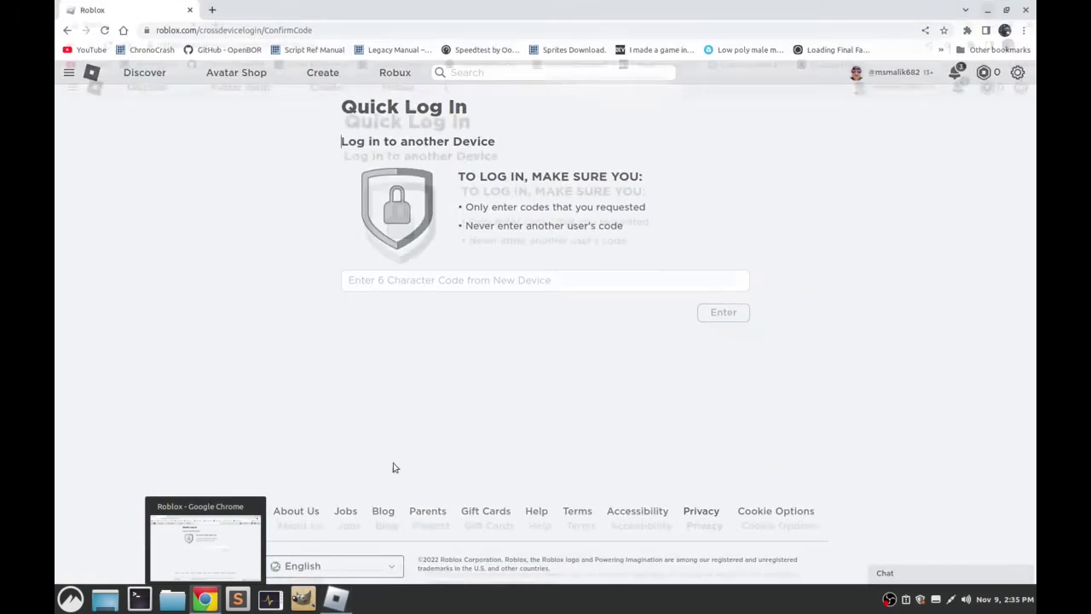
{"action": "left_click", "coordinate": [460, 286]}
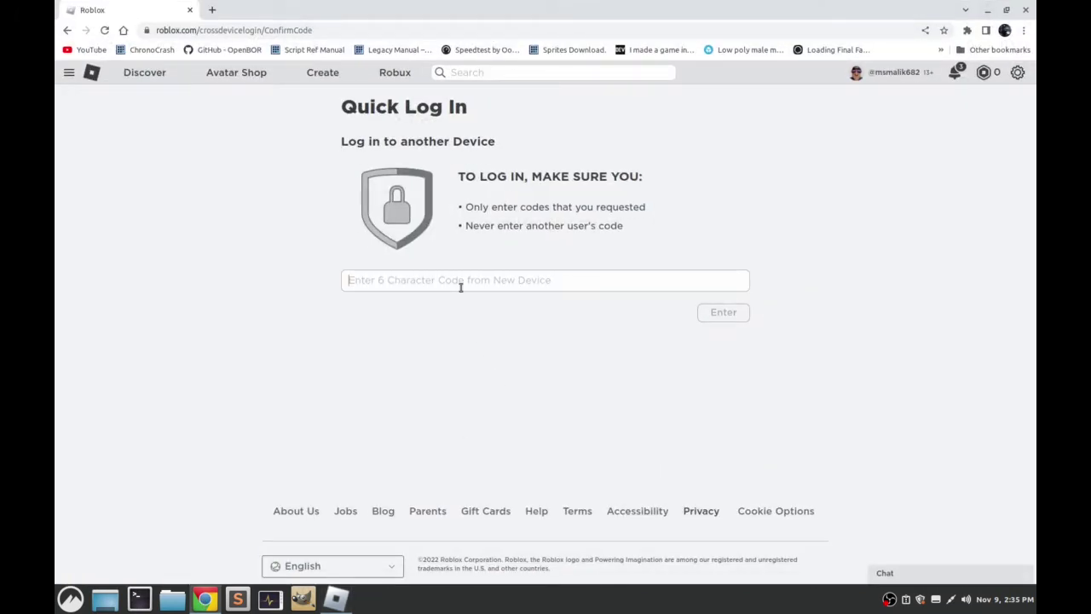
{"action": "type", "text": "JFG"}
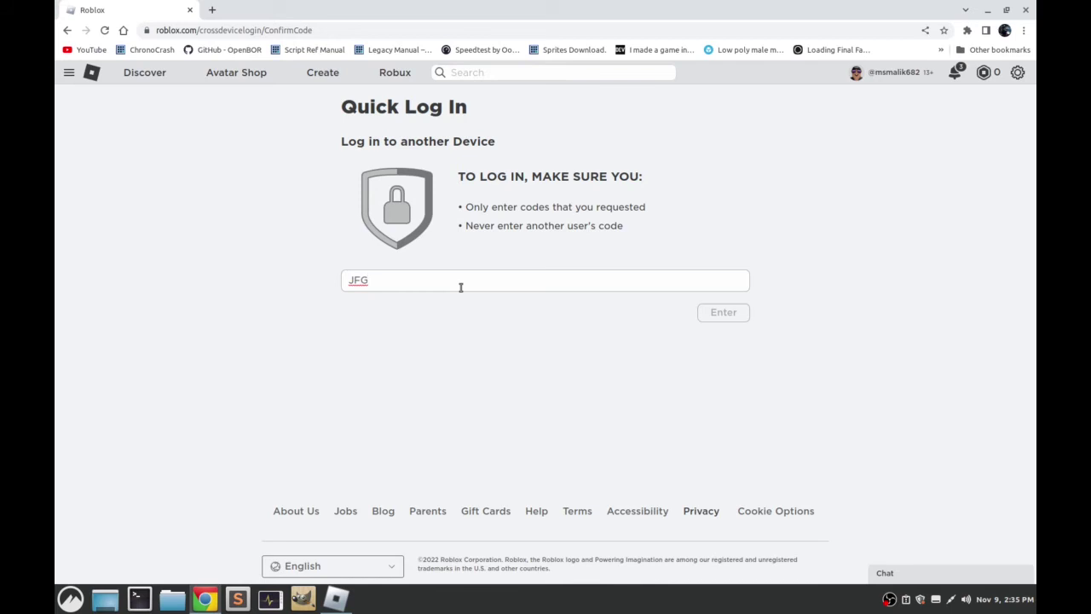
{"action": "type", "text": "KW9"}
{"action": "left_click", "coordinate": [728, 319]}
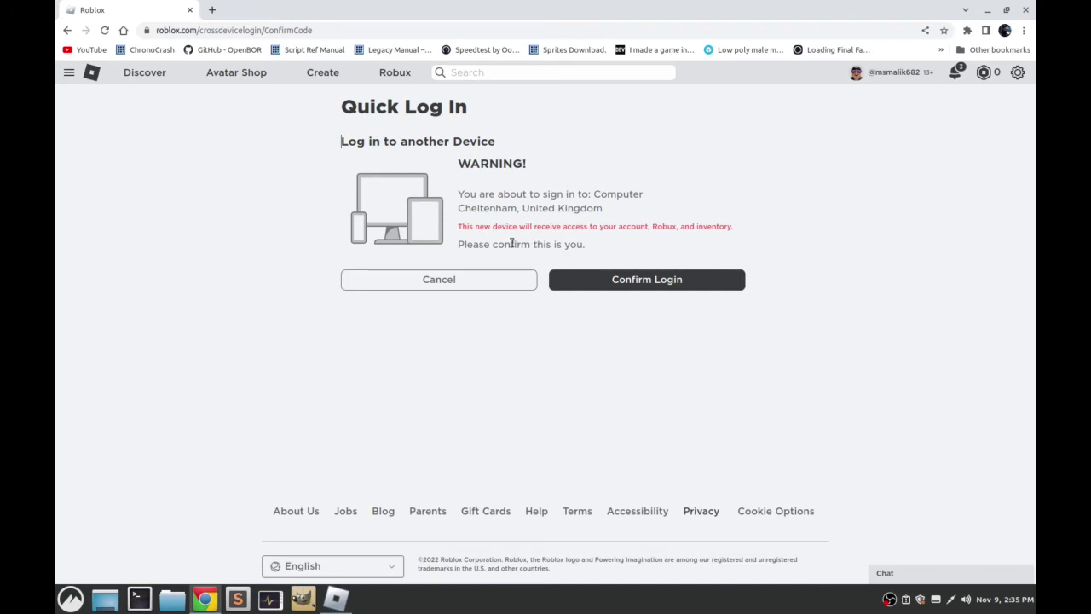
{"action": "left_click", "coordinate": [632, 286]}
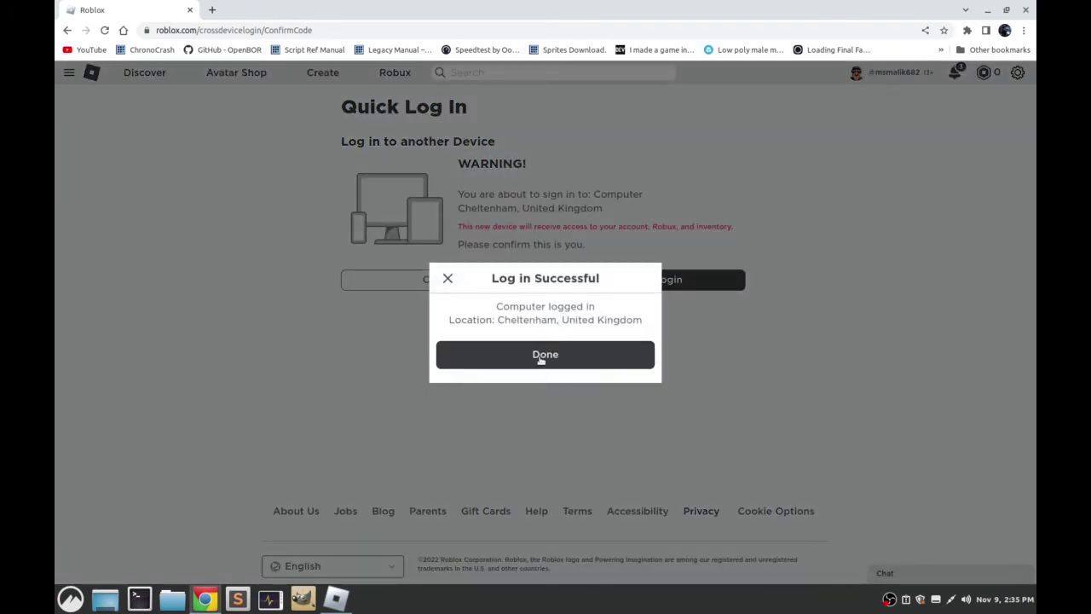
{"action": "left_click", "coordinate": [540, 358]}
Step: Check whether the Roblox app signs in, resizing and moving its window while waiting, then close the app
{"action": "left_click", "coordinate": [338, 600]}
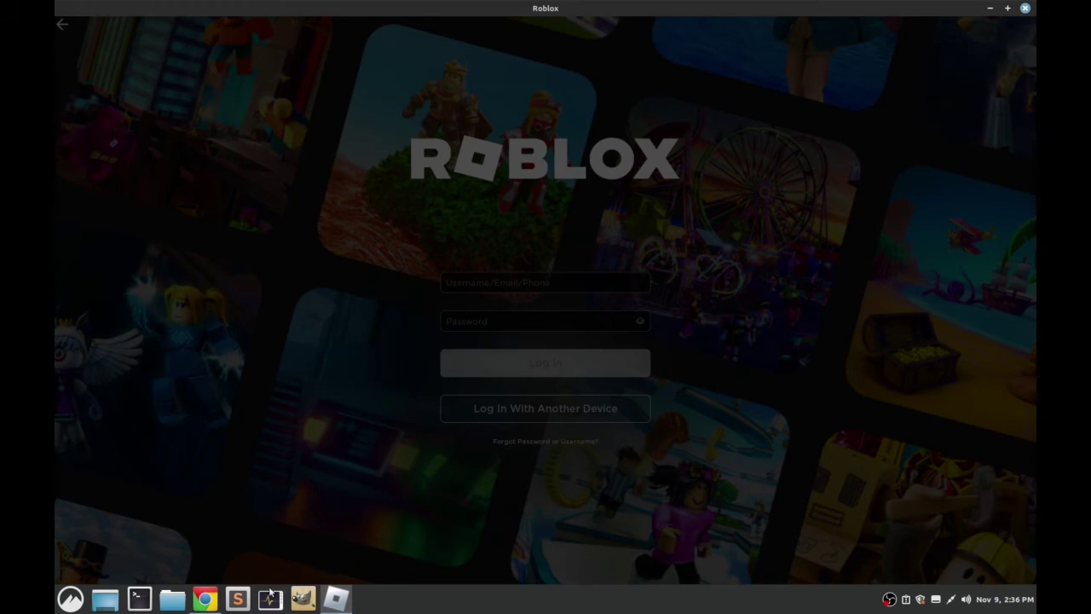
{"action": "left_click", "coordinate": [203, 600]}
{"action": "left_click", "coordinate": [336, 599]}
{"action": "double_click", "coordinate": [776, 5]}
{"action": "left_click_drag", "start_coordinate": [378, 78], "coordinate": [705, 92]}
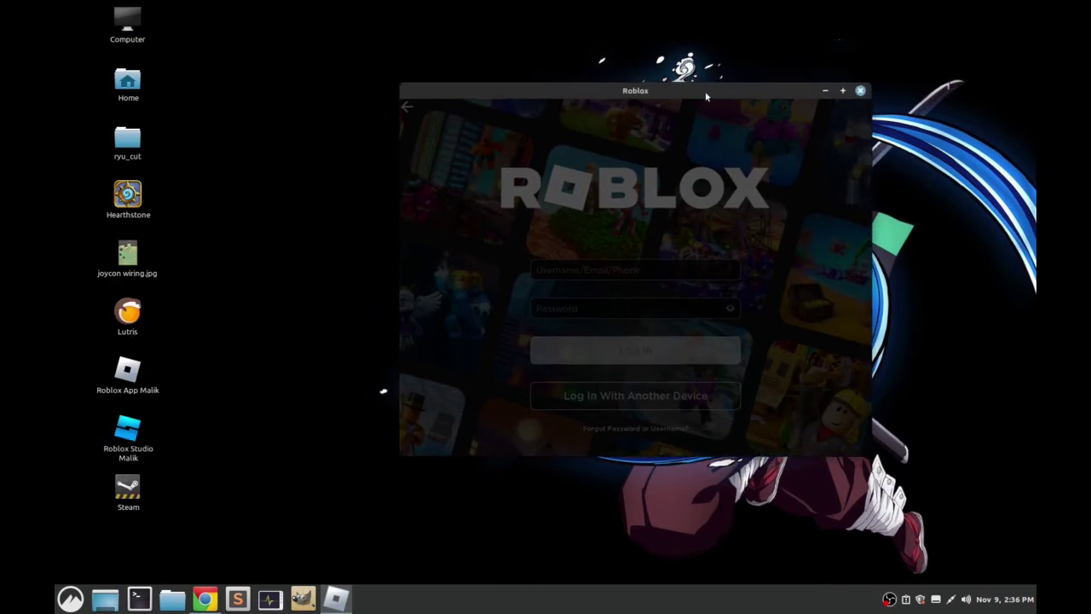
{"action": "double_click", "coordinate": [705, 91]}
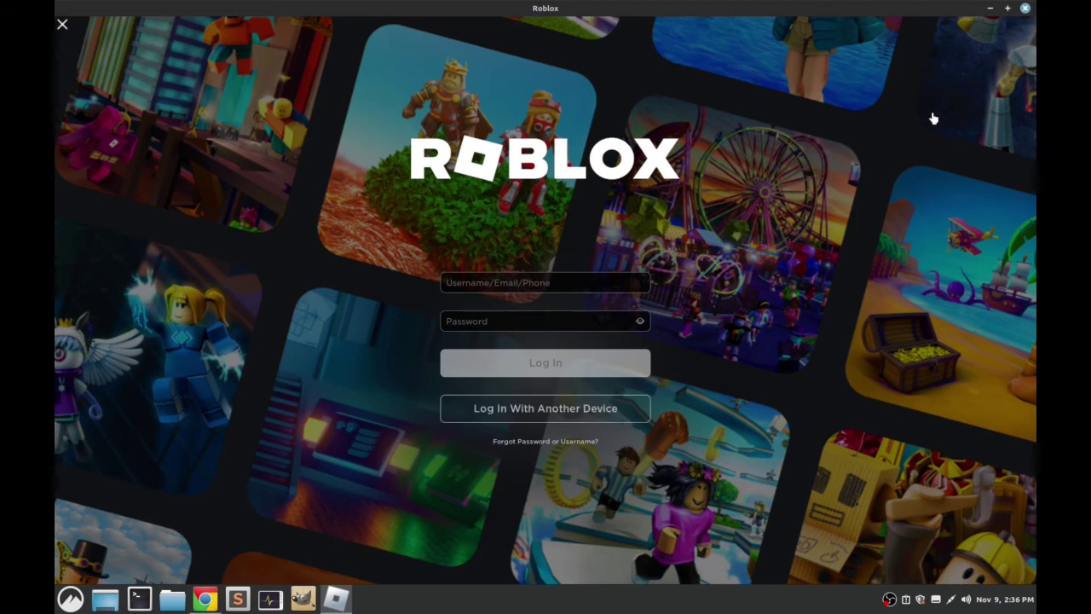
{"action": "left_click", "coordinate": [1026, 8]}
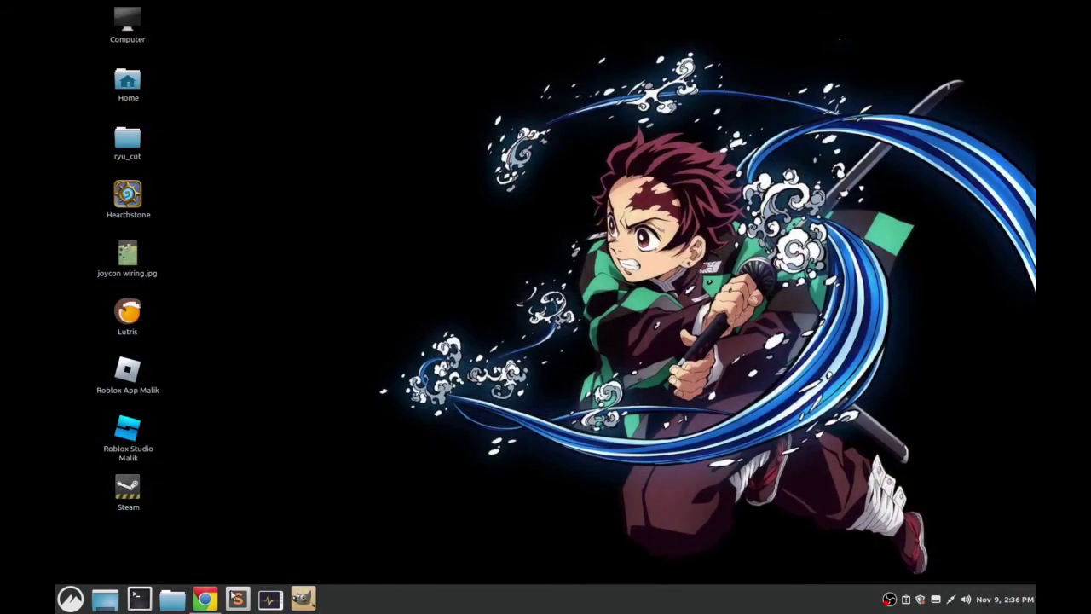
Step: Bring up Chrome, go from the Quick Log In page to the Roblox home page, and minimise the browser
{"action": "left_click", "coordinate": [204, 598]}
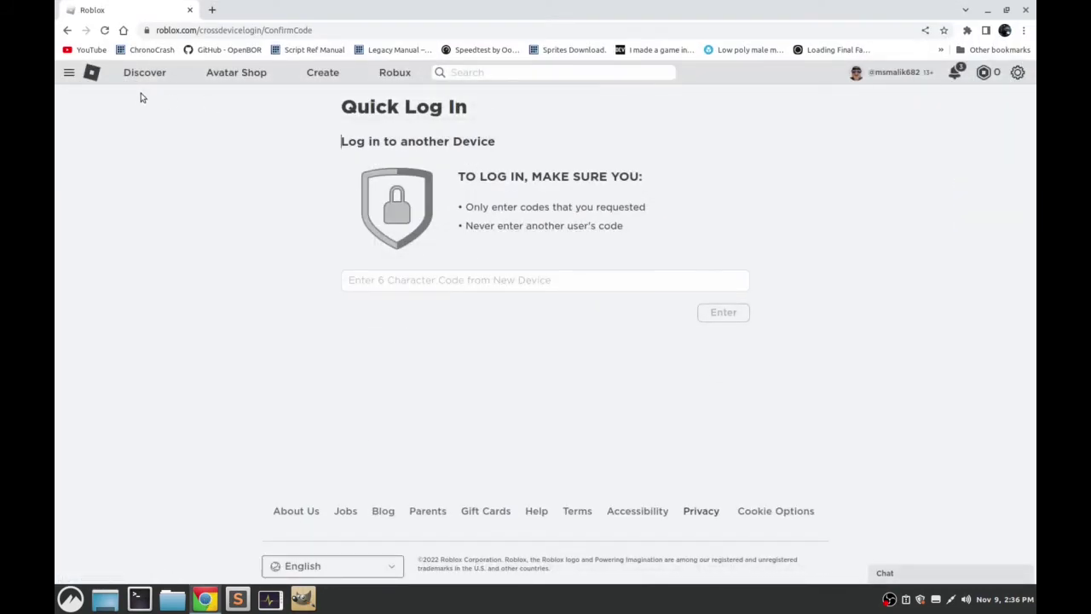
{"action": "left_click", "coordinate": [92, 72]}
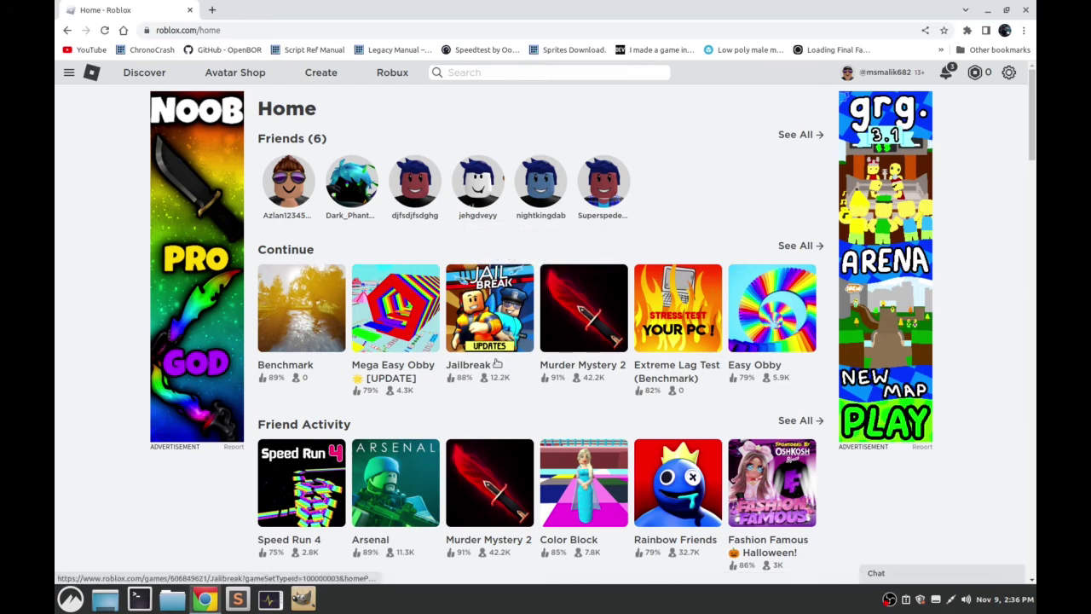
{"action": "left_click", "coordinate": [985, 10]}
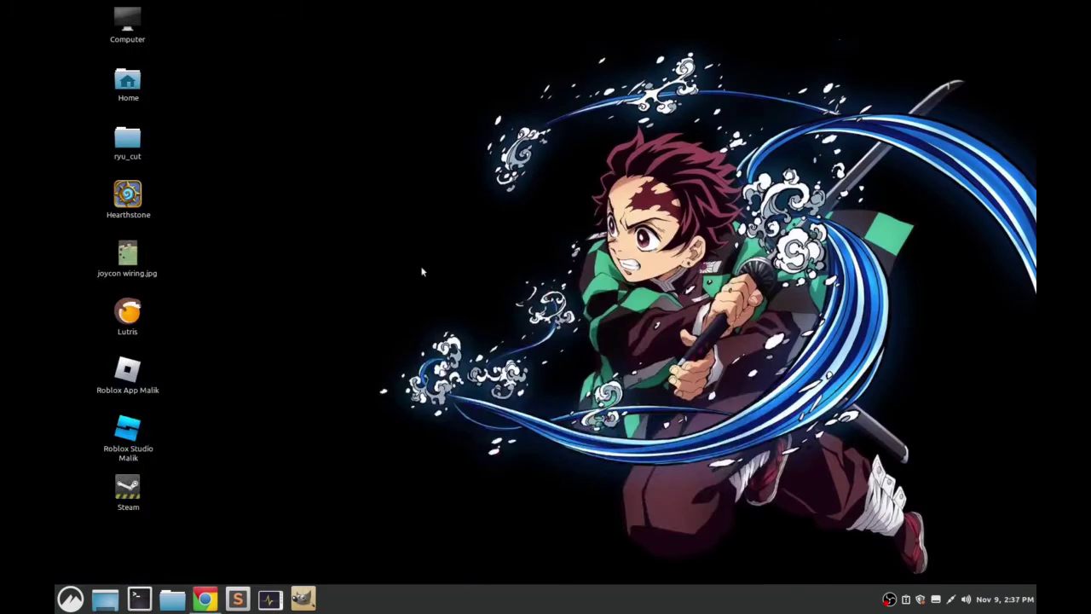
{"action": "left_click", "coordinate": [129, 375]}
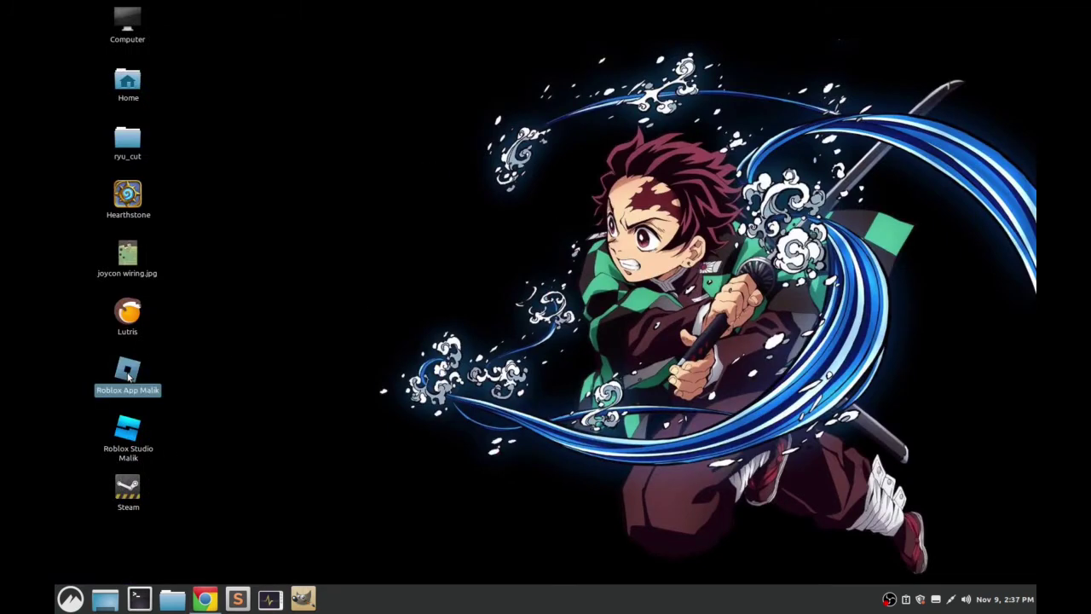
{"action": "left_click", "coordinate": [204, 599]}
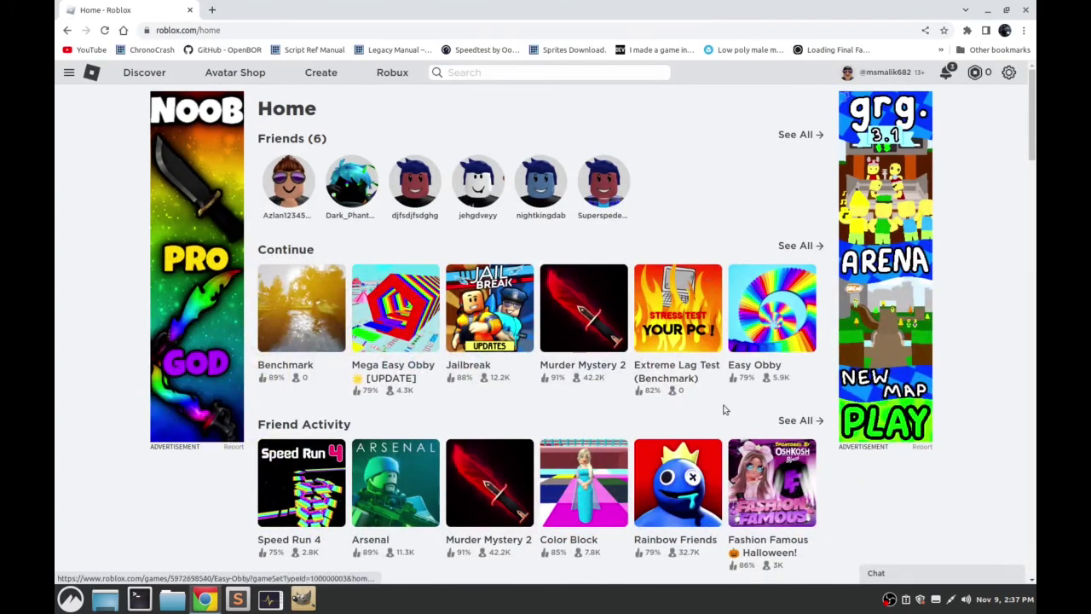
{"action": "left_click", "coordinate": [986, 10]}
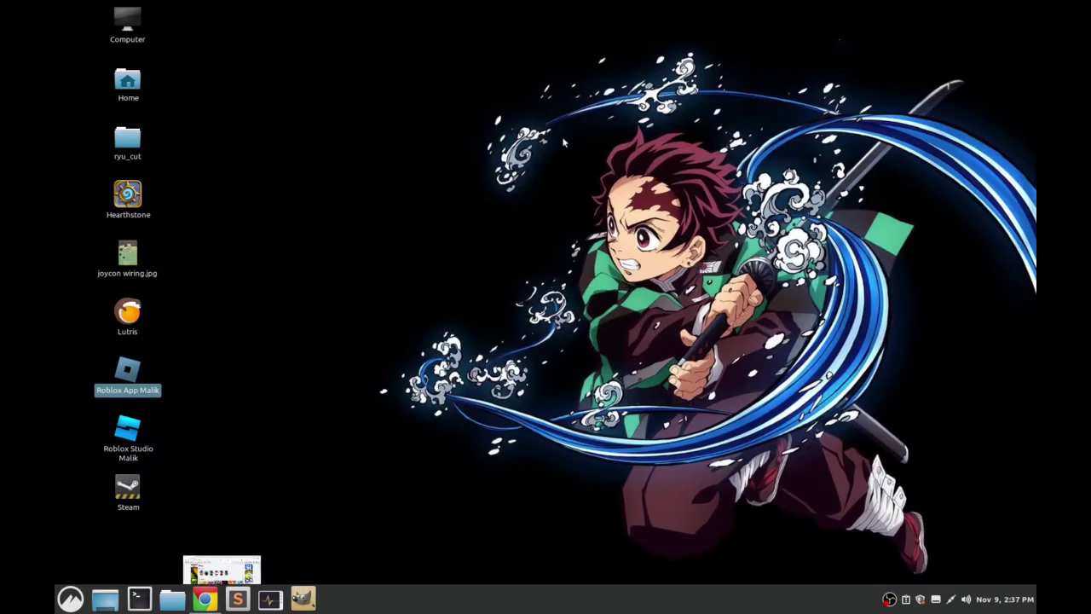
{"action": "left_click", "coordinate": [247, 392]}
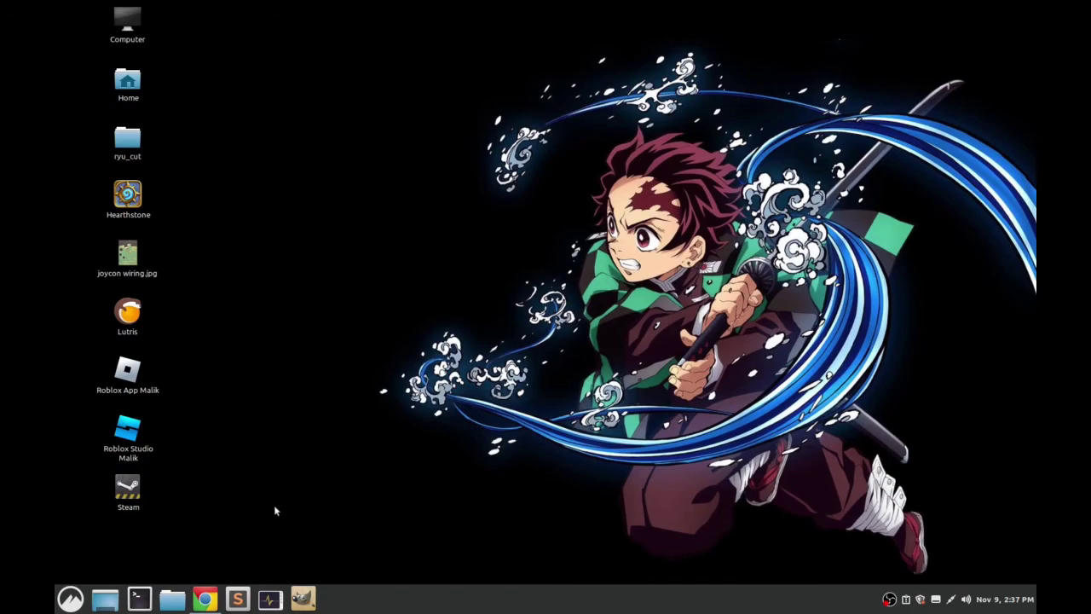
{"action": "left_click", "coordinate": [204, 599]}
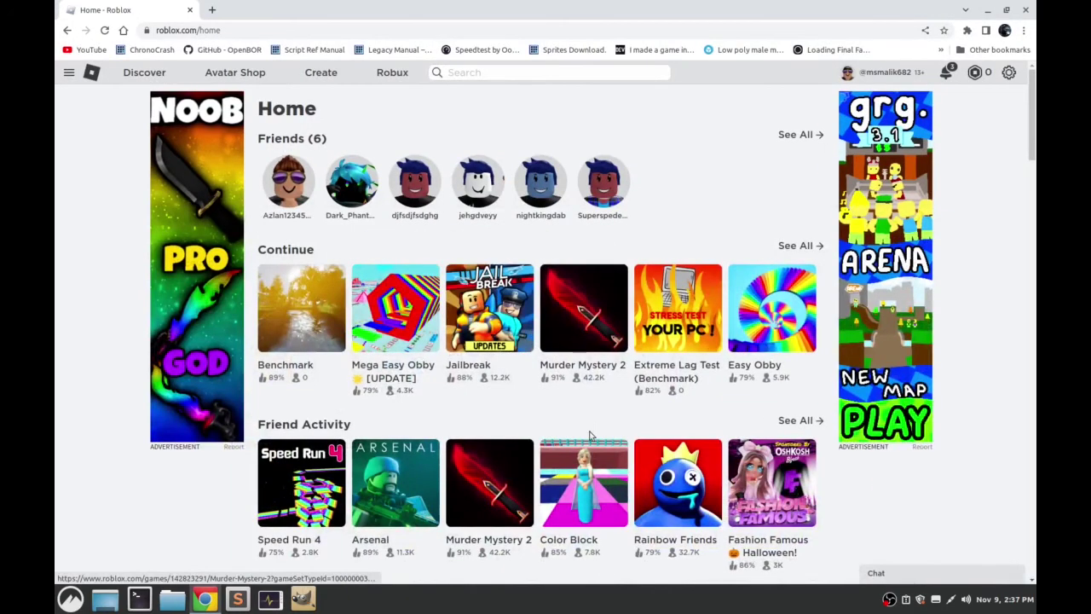
{"action": "scroll", "coordinate": [589, 436], "scroll_direction": "down", "scroll_amount": 4}
{"action": "scroll", "coordinate": [570, 435], "scroll_direction": "up", "scroll_amount": 4}
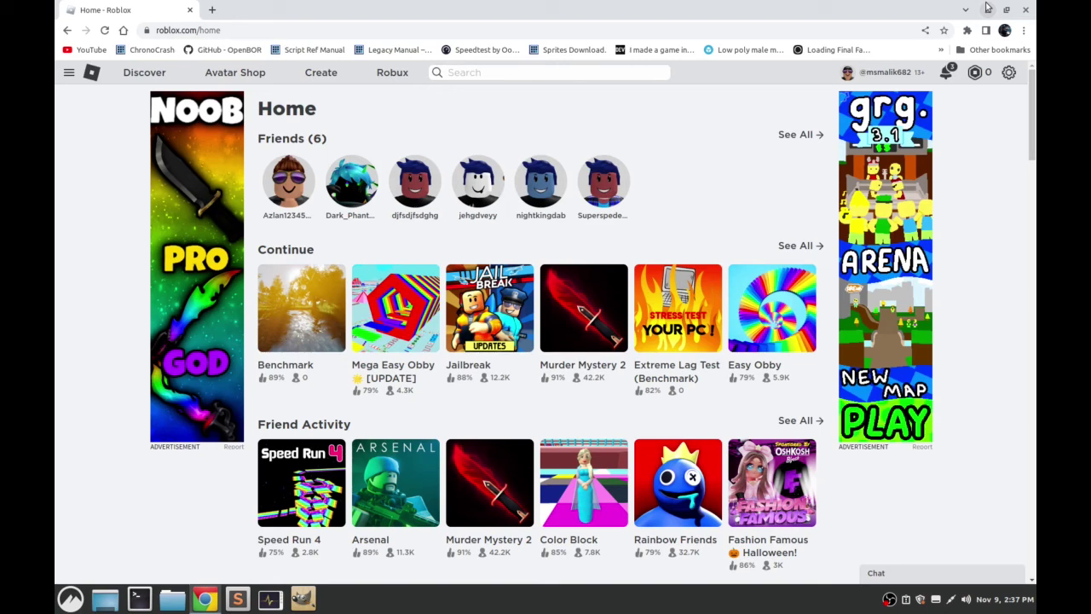
{"action": "left_click", "coordinate": [986, 7]}
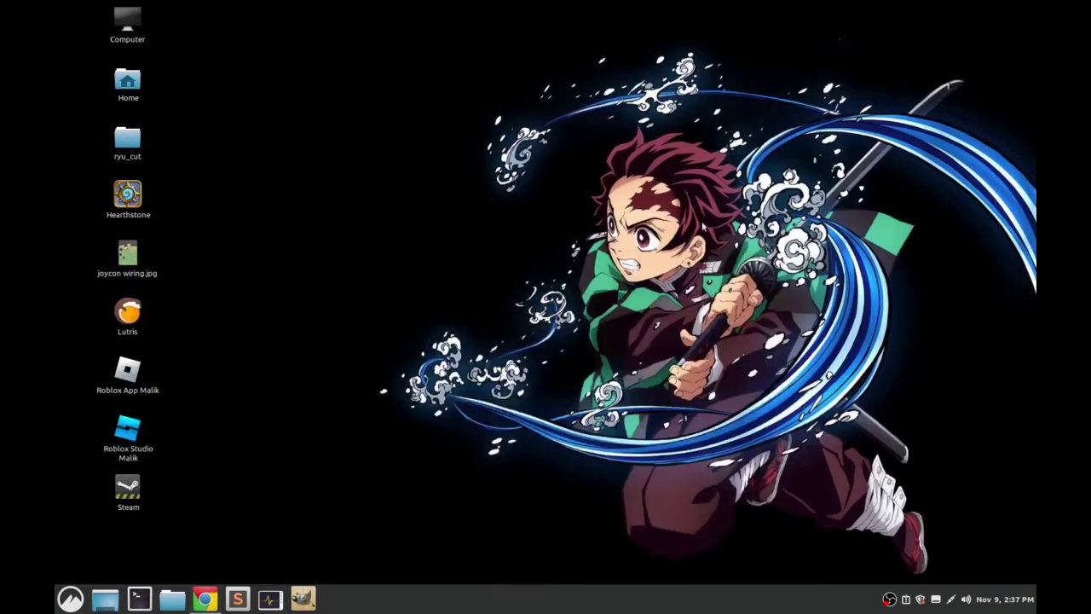
Step: Open the Mega Easy Obby page on the Roblox website in Chrome and launch the game in the Roblox player
{"action": "left_click", "coordinate": [207, 595]}
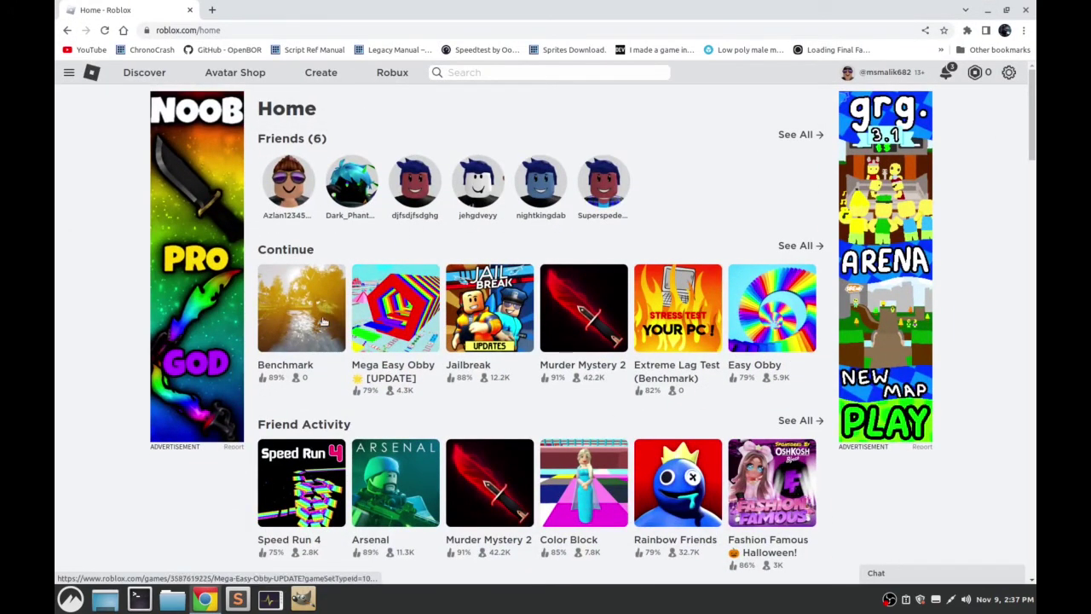
{"action": "left_click", "coordinate": [394, 313]}
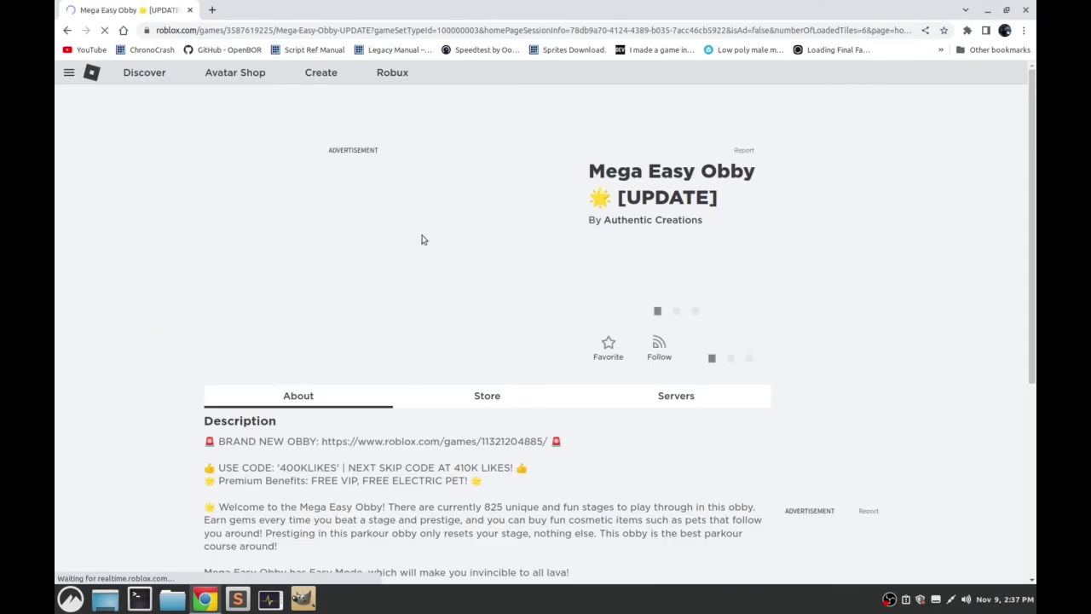
{"action": "left_click", "coordinate": [663, 305]}
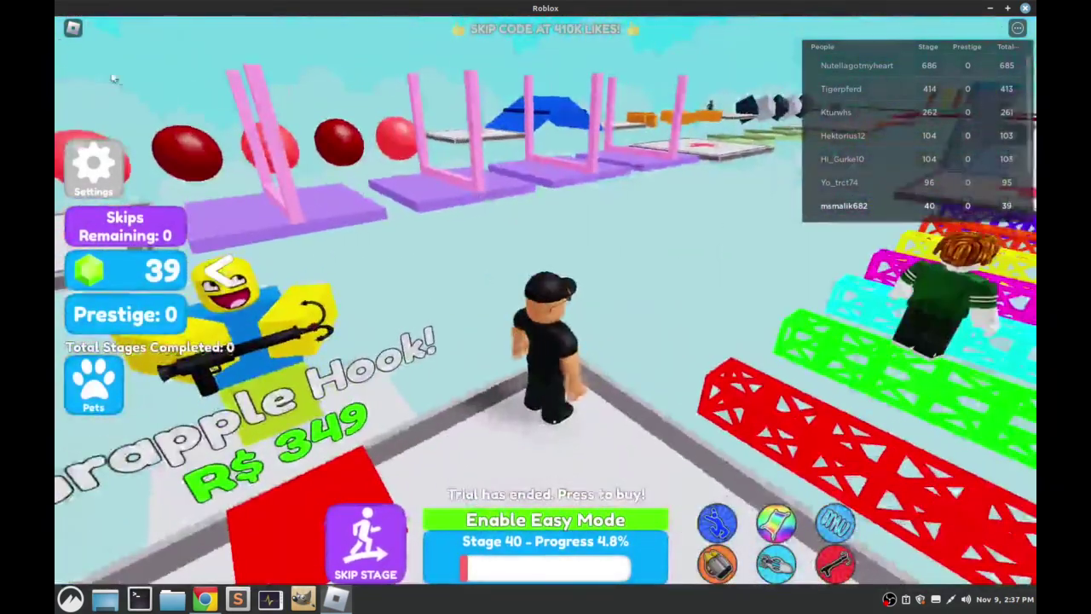
Step: Leave the running Mega Easy Obby game and look over the game lists on the Roblox app's home page
{"action": "left_click", "coordinate": [72, 33]}
{"action": "key", "text": "l"}
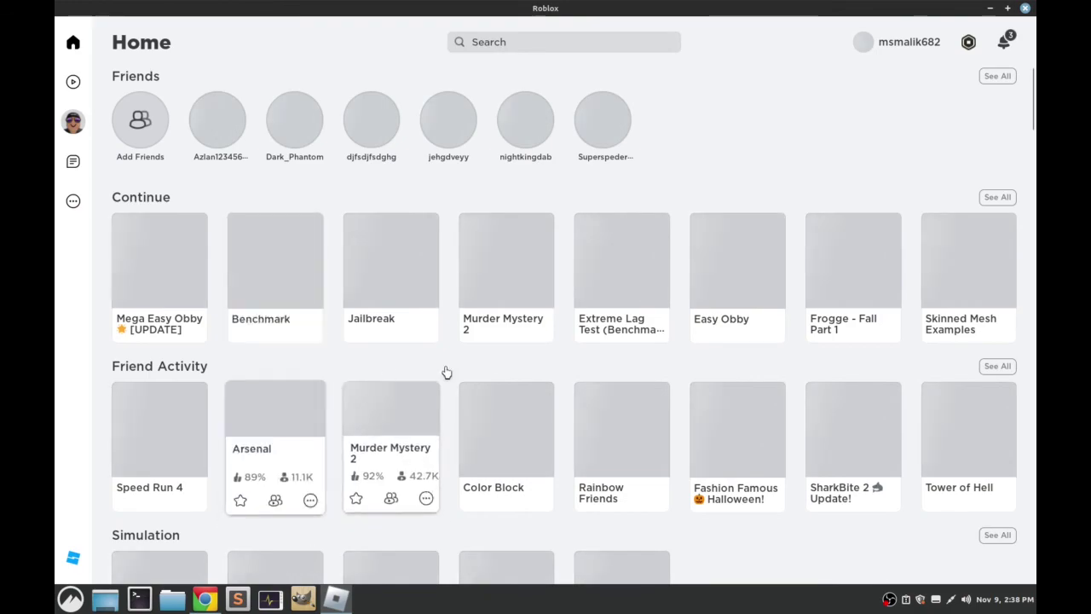
{"action": "scroll", "coordinate": [487, 370], "scroll_direction": "down", "scroll_amount": 6}
{"action": "scroll", "coordinate": [486, 370], "scroll_direction": "down", "scroll_amount": 5}
{"action": "scroll", "coordinate": [487, 370], "scroll_direction": "up", "scroll_amount": 12}
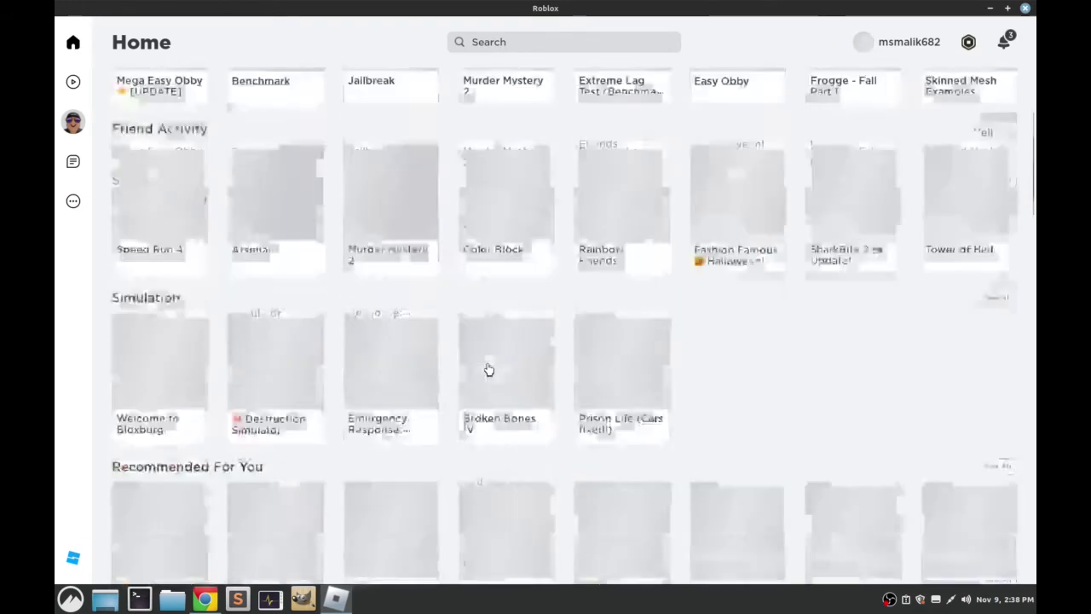
Step: Launch Mega Easy Obby from the Continue row of the Roblox app and try turning the in-game camera
{"action": "mouse_move", "coordinate": [361, 267]}
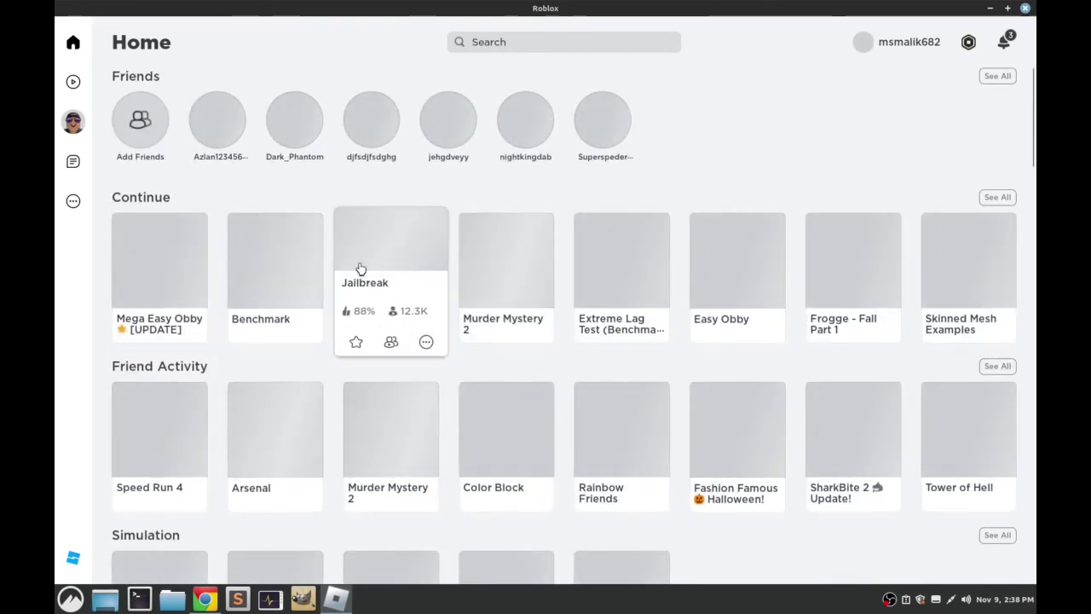
{"action": "mouse_move", "coordinate": [242, 282]}
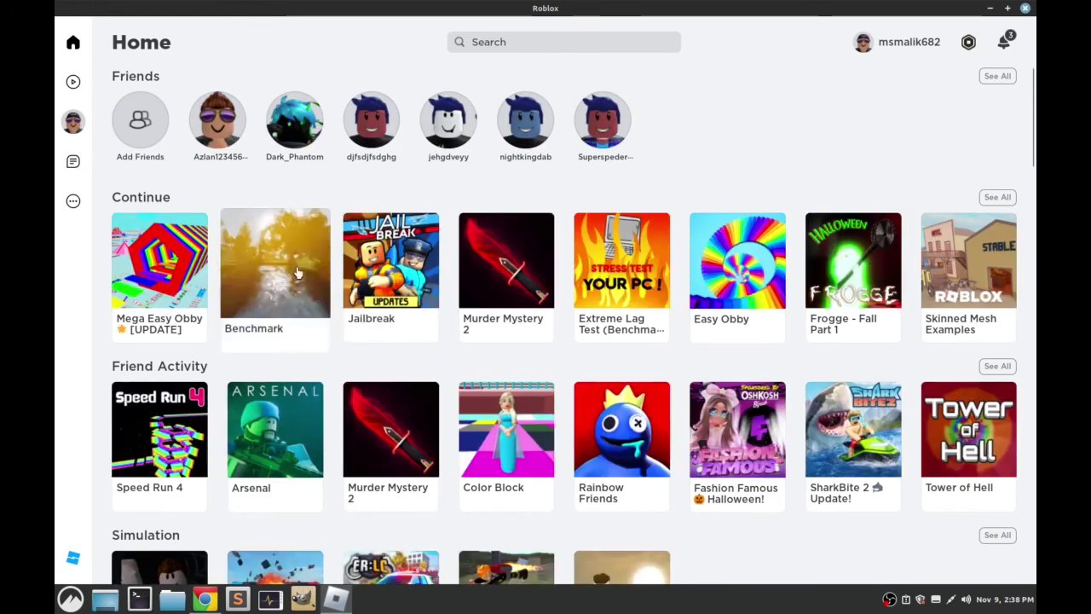
{"action": "mouse_move", "coordinate": [167, 319]}
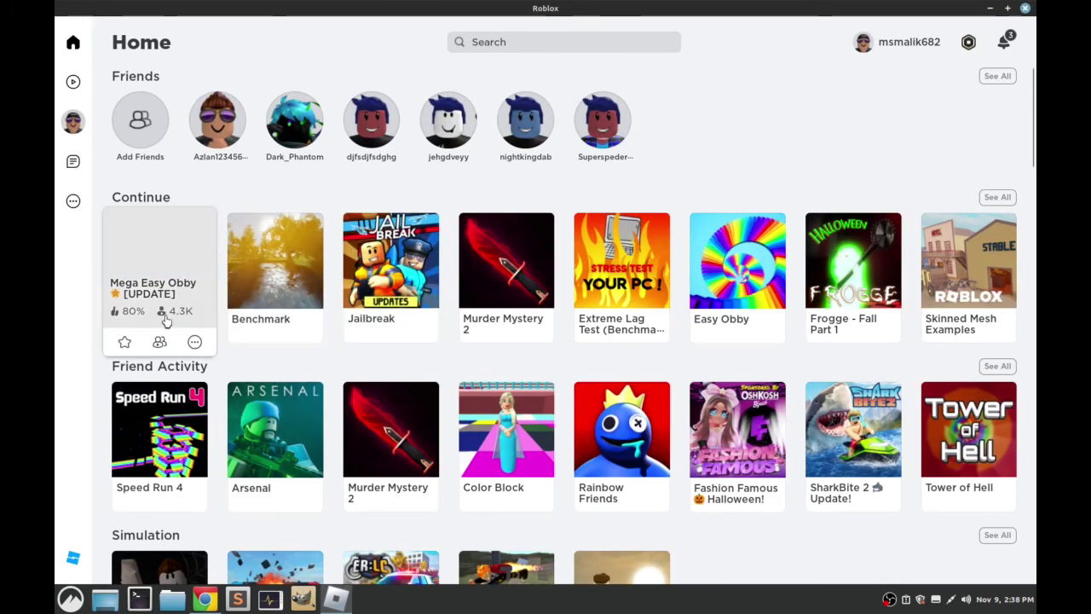
{"action": "left_click", "coordinate": [168, 264]}
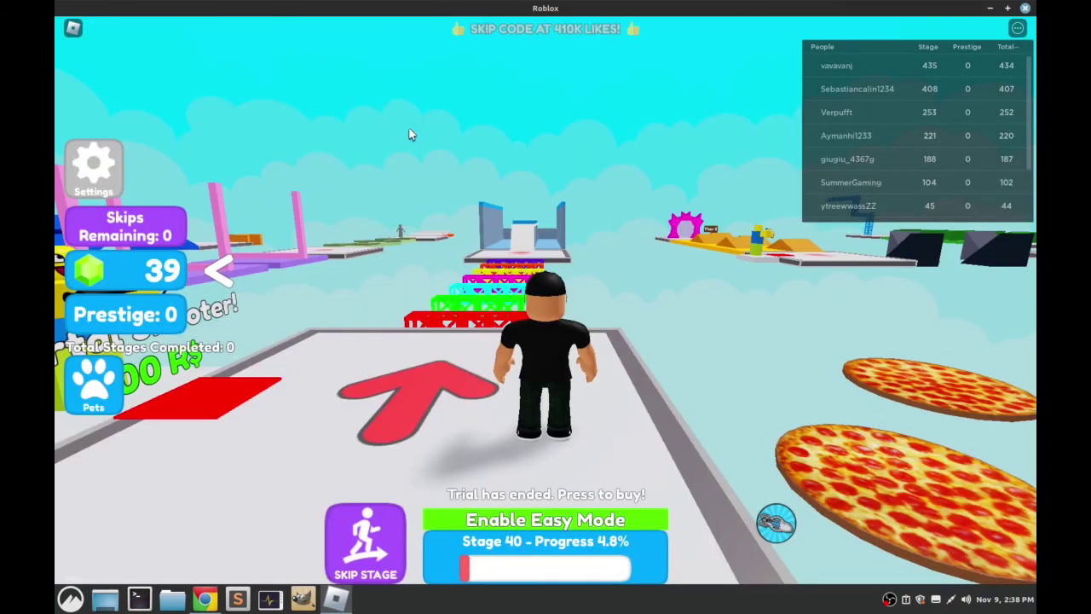
{"action": "left_click_drag", "start_coordinate": [526, 380], "coordinate": [598, 358]}
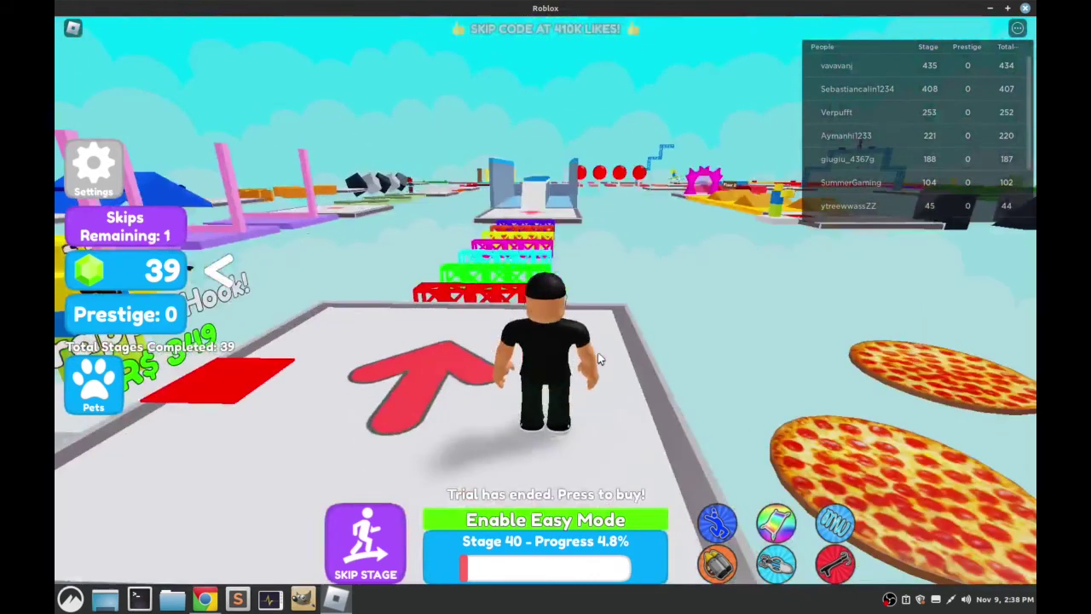
Step: Leave the Mega Easy Obby game through its in-game options and return to the app's home page
{"action": "left_click", "coordinate": [70, 30]}
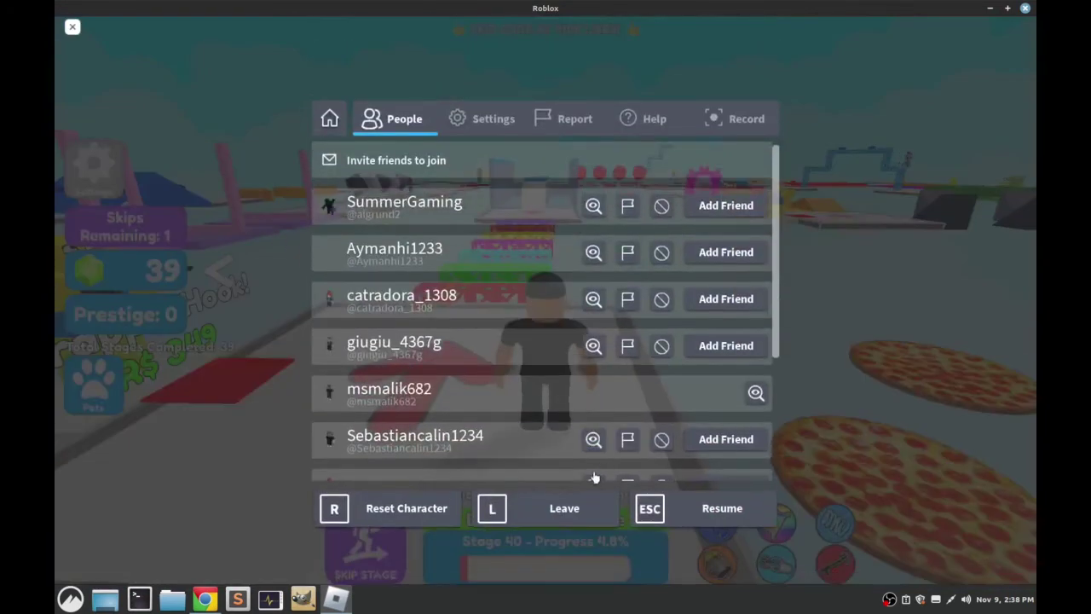
{"action": "left_click", "coordinate": [565, 510]}
{"action": "left_click", "coordinate": [511, 273]}
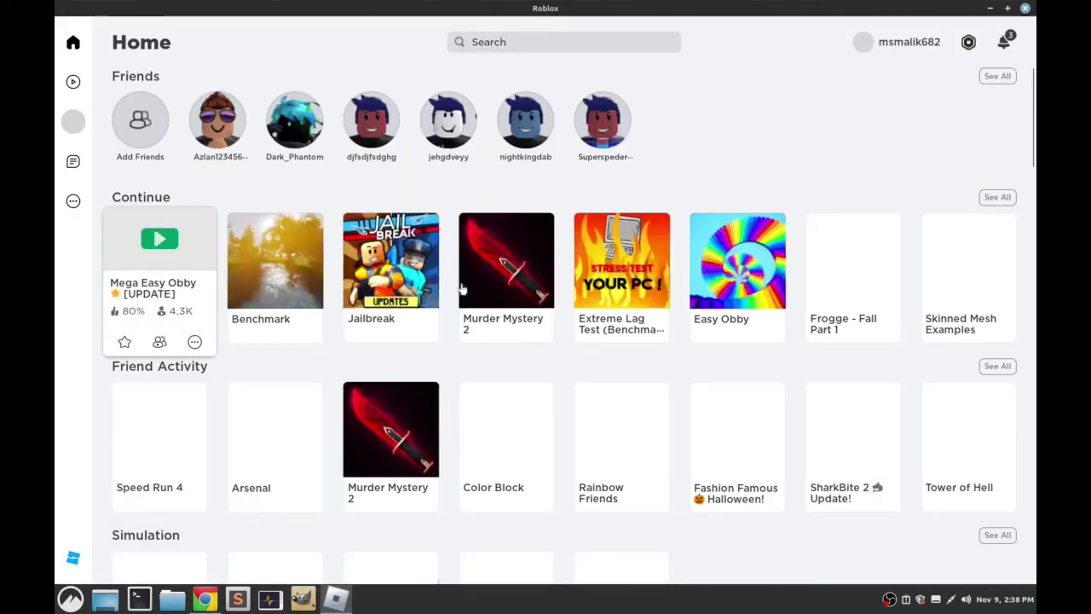